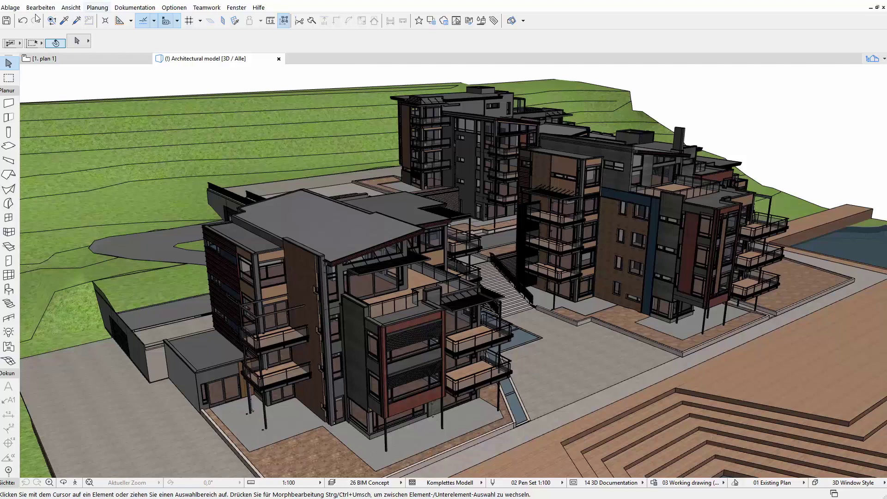
# - Open the IFC Übersetzer dialog from Ablage > Interoperabilität > IFC > IFC-Übersetzer
pyautogui.click(11, 8)
pyautogui.moveTo(37, 97)
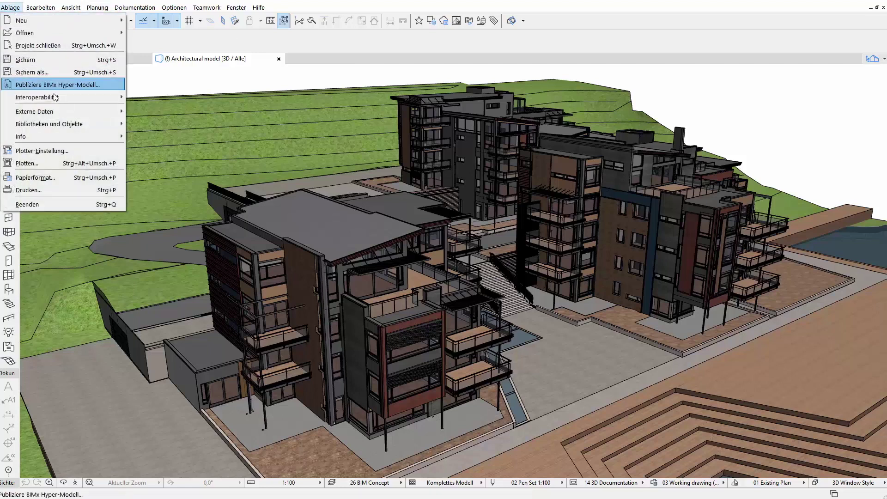
pyautogui.moveTo(194, 111)
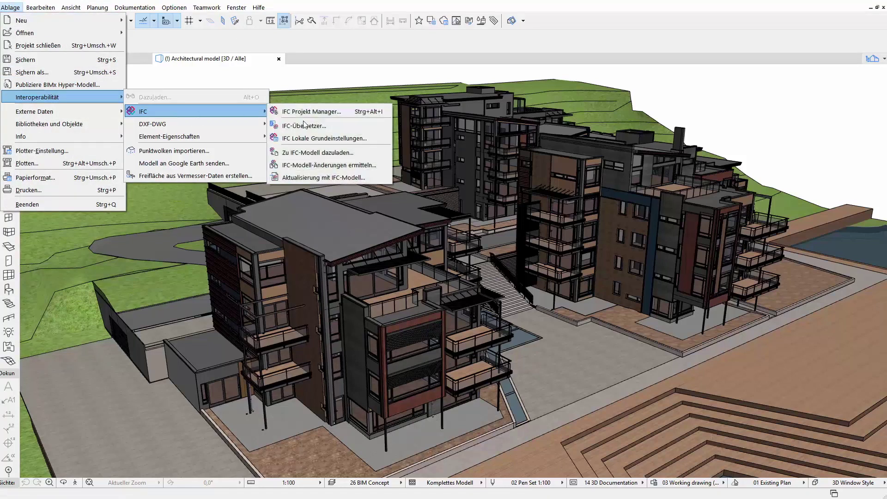
pyautogui.click(348, 126)
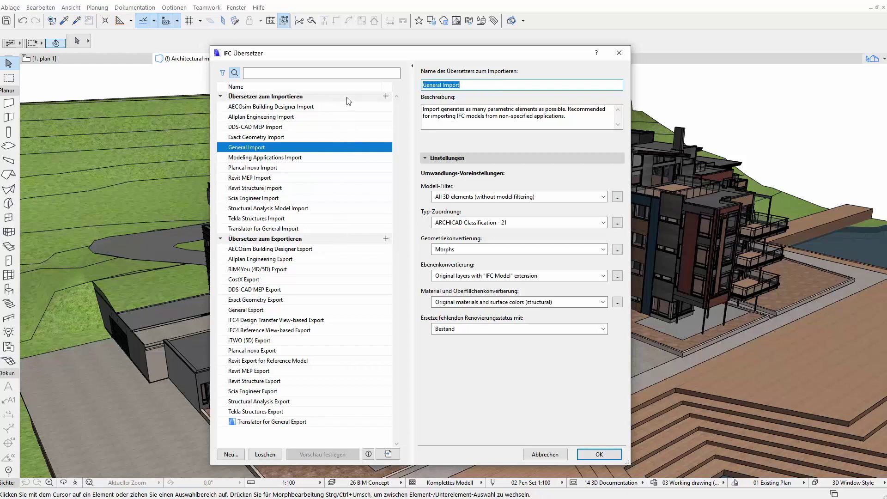
# - Expand the import and export translator groups and show AECOsim Building Designer Export's settings
pyautogui.click(339, 243)
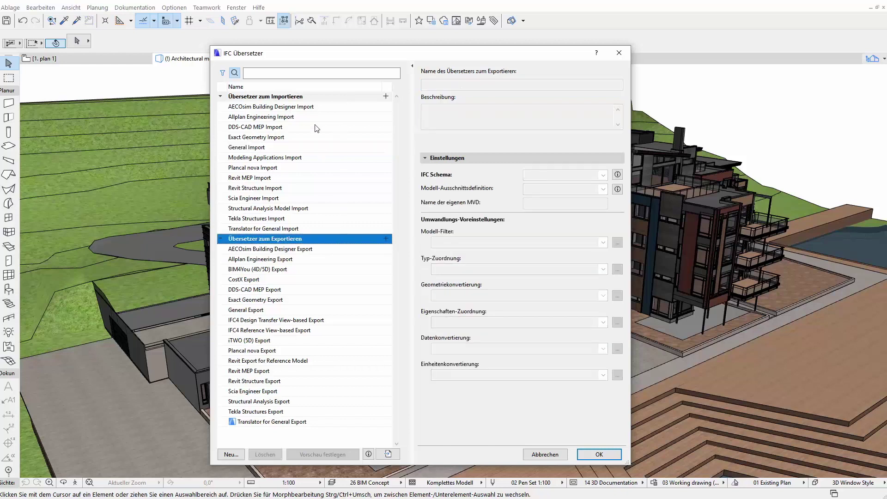
pyautogui.click(319, 101)
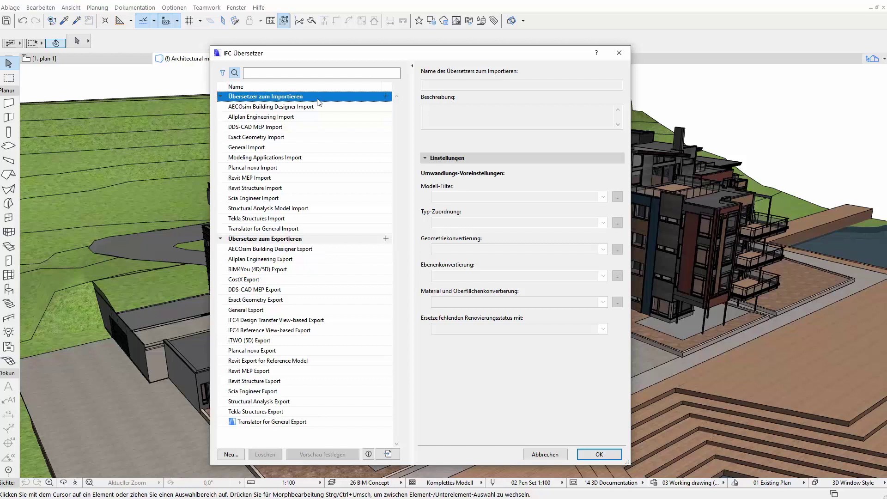
pyautogui.click(322, 241)
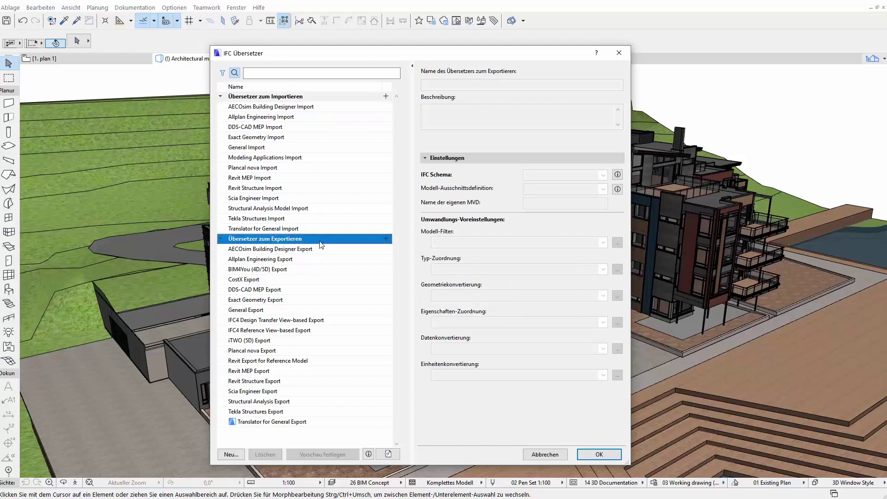
pyautogui.click(322, 97)
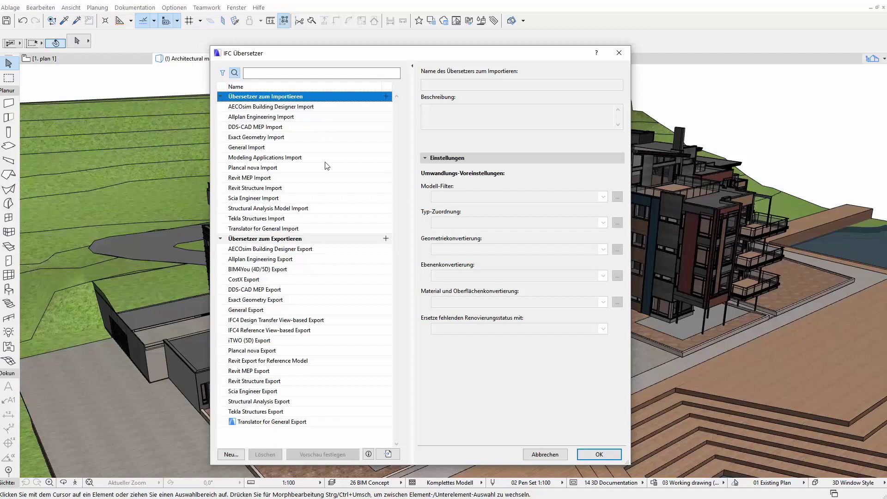
pyautogui.click(321, 240)
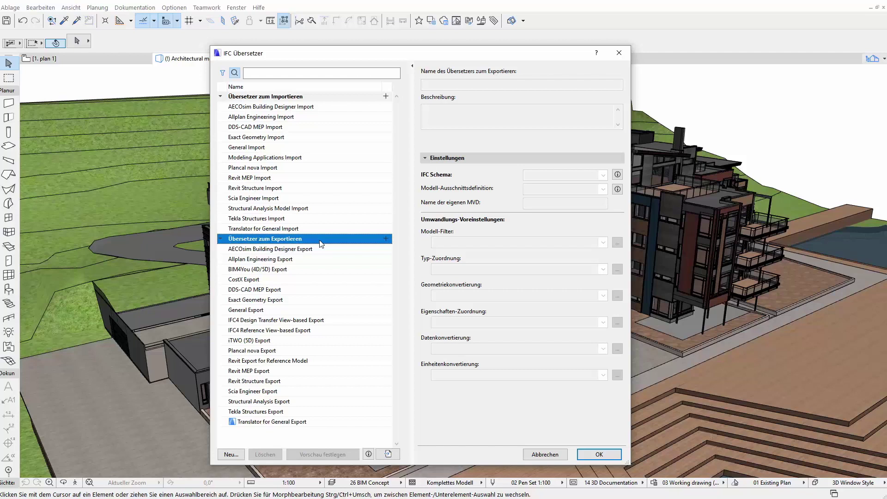
pyautogui.click(322, 249)
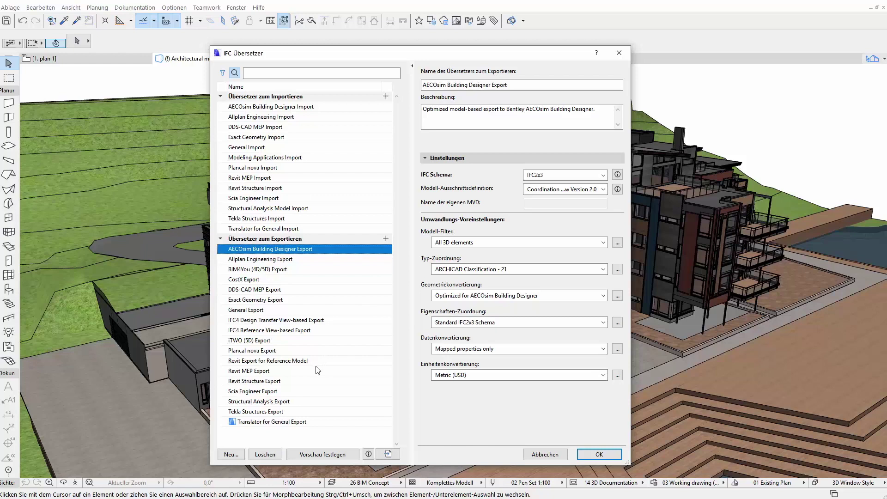
# - Review DDS-CAD MEP and Exact Geometry, then start a duplicate of Tekla Structures Export
pyautogui.click(298, 294)
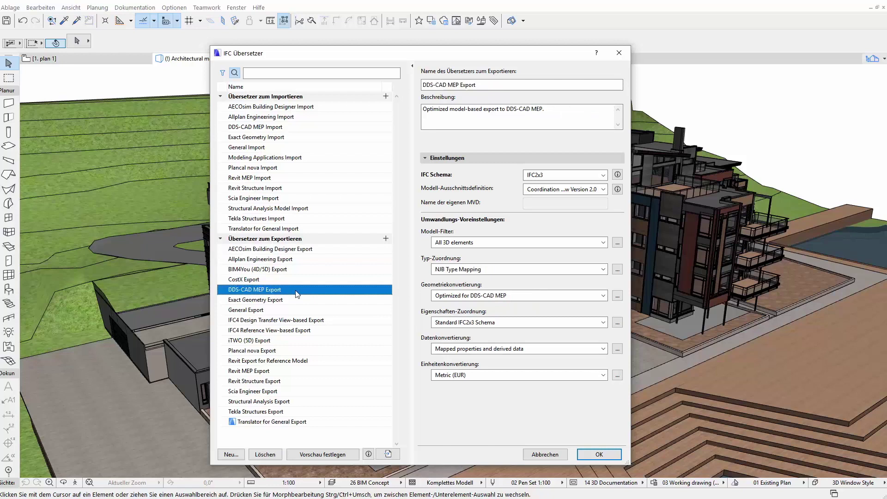
pyautogui.click(296, 298)
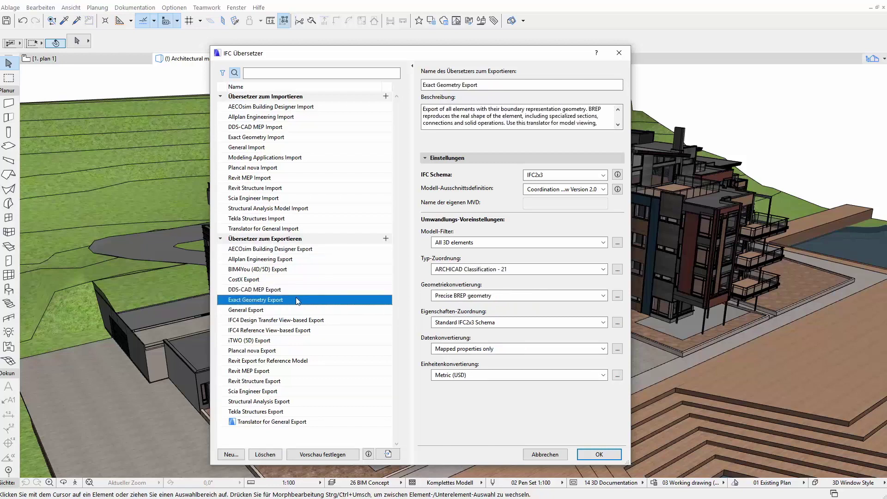
pyautogui.click(305, 411)
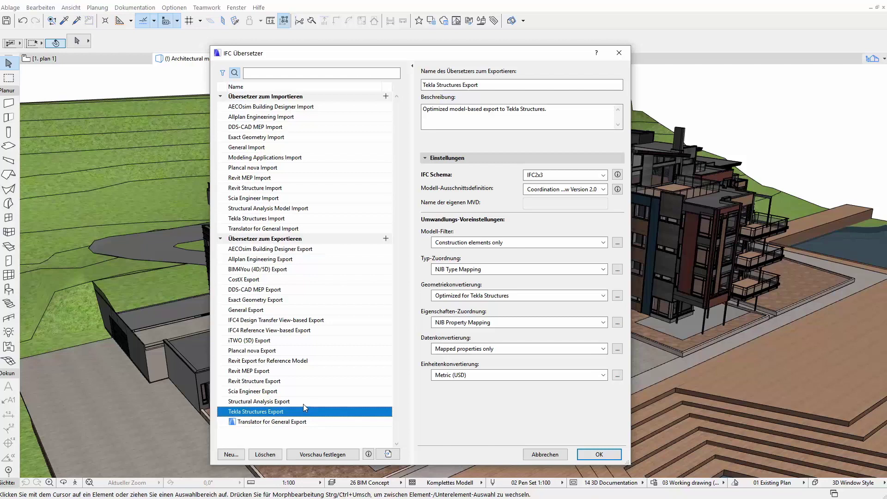
pyautogui.click(231, 455)
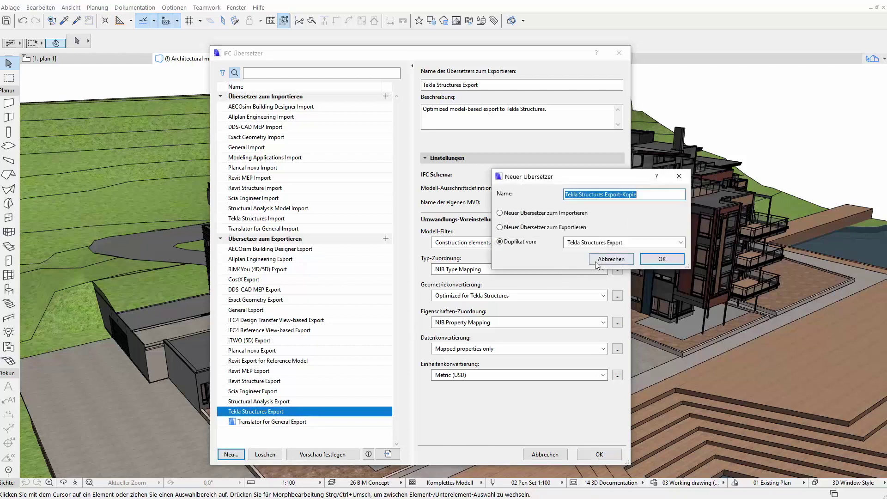
# - Cancel the 'Tekla Structures Export-Kopie' duplicate and return to Tekla Structures Export's settings
pyautogui.click(595, 261)
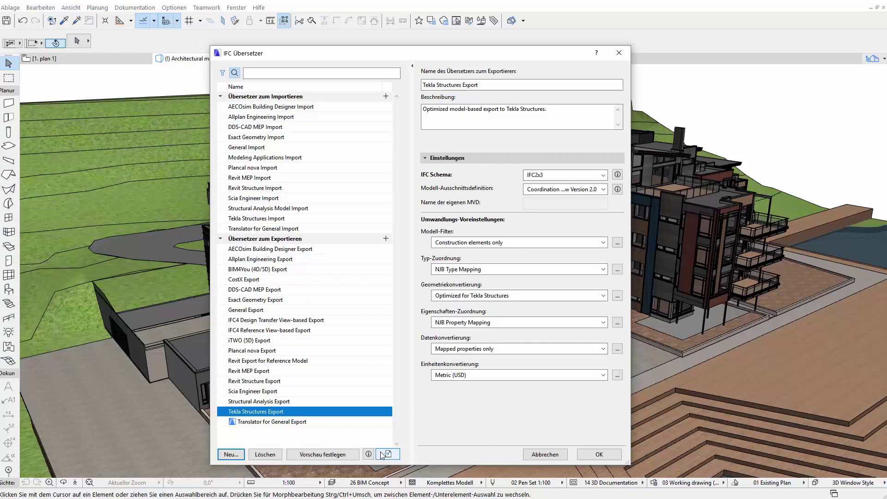
# - Load NJB_AC21_02.tpl and import its NJB Translator into the export translator list
pyautogui.click(382, 455)
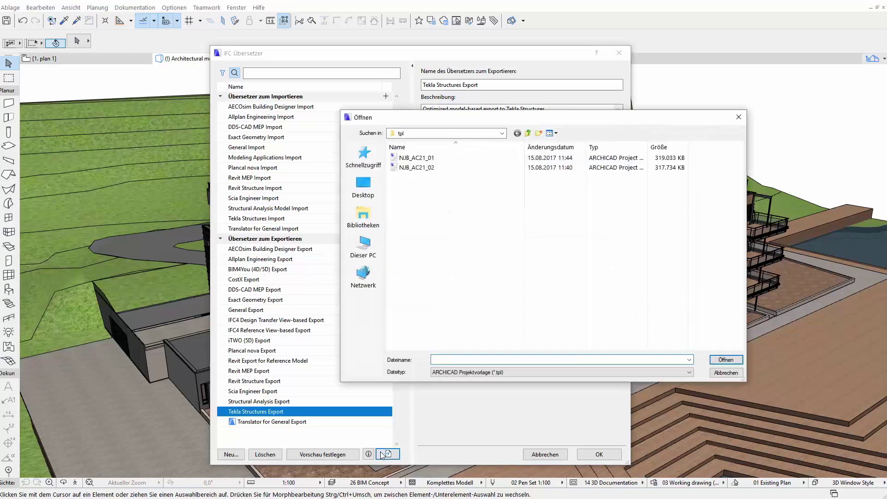
pyautogui.click(464, 170)
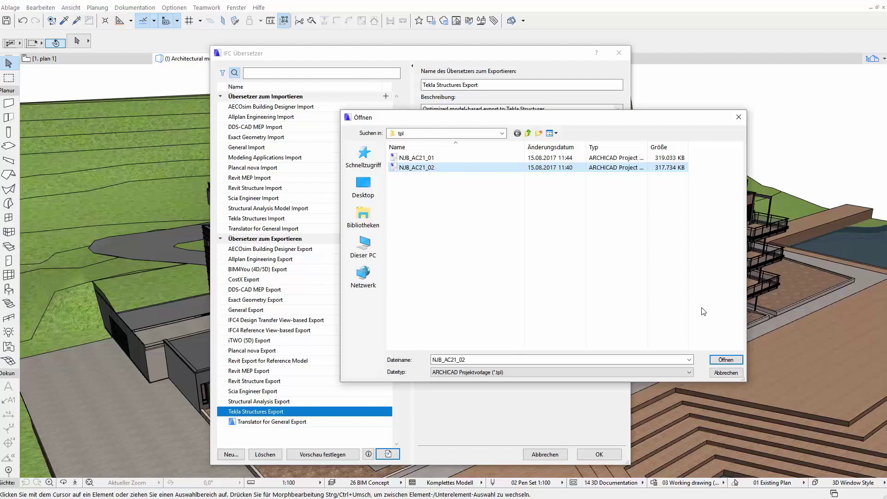
pyautogui.click(725, 359)
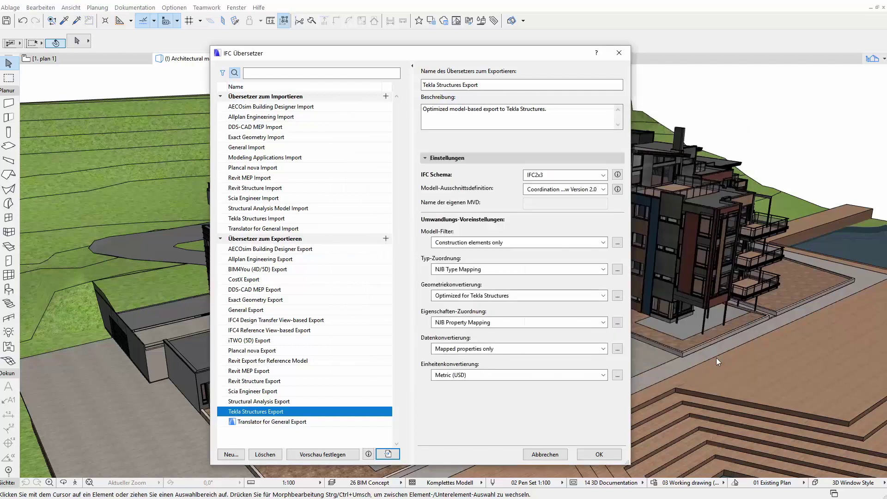
pyautogui.click(514, 234)
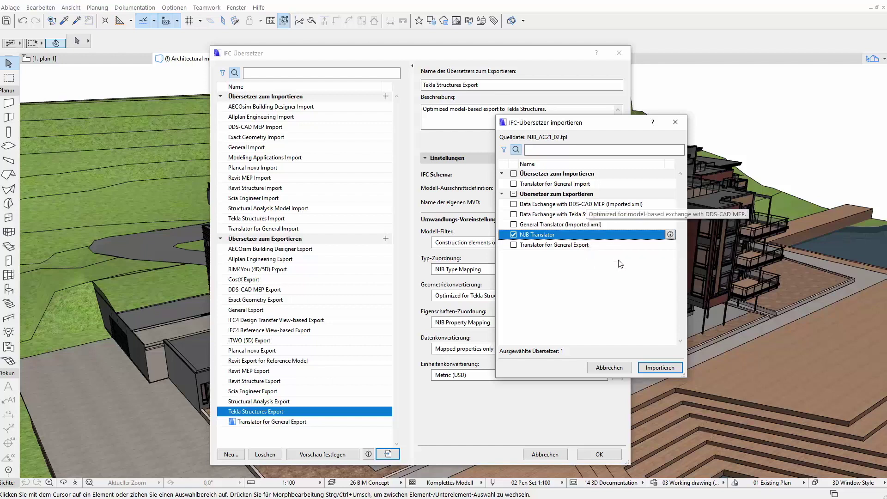
pyautogui.click(650, 368)
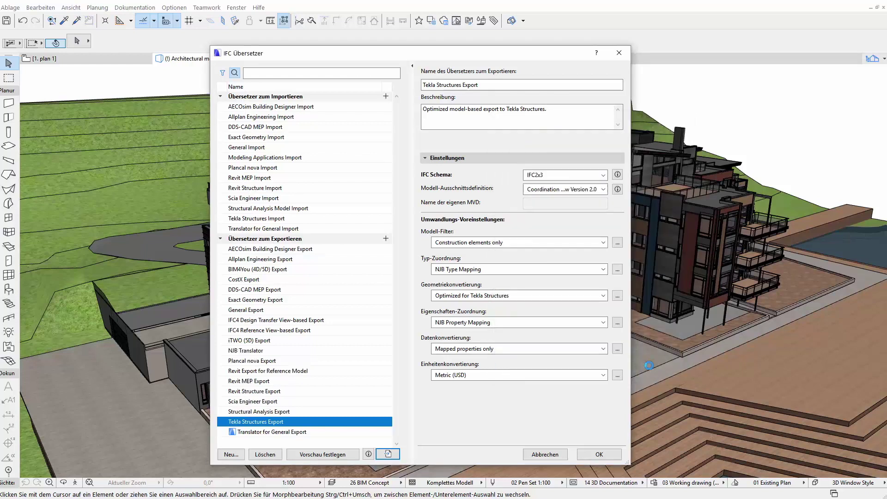
# - Select NJB Translator, keep IFC2x3 and Coordination View 2.0, and list its model filter presets
pyautogui.click(322, 351)
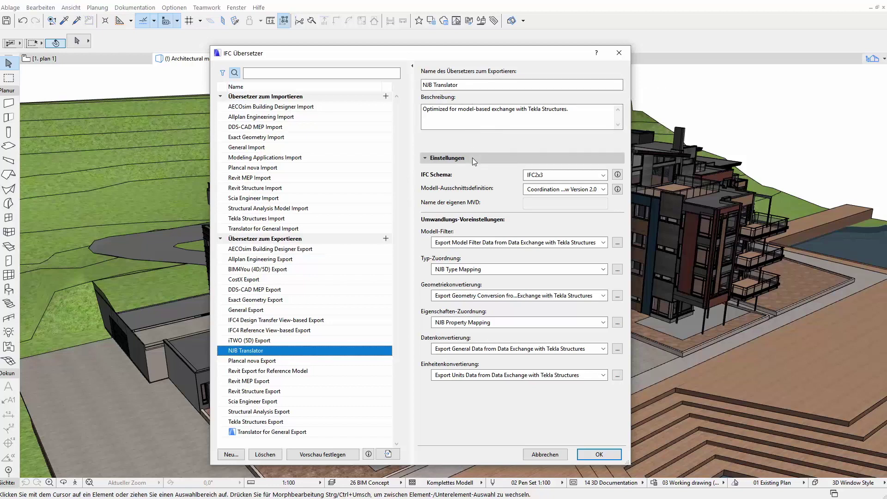
pyautogui.click(604, 175)
pyautogui.click(604, 174)
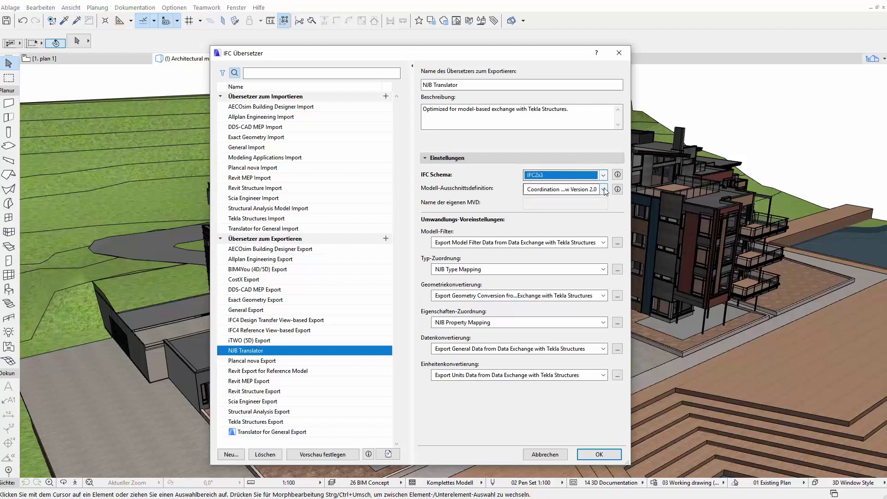
pyautogui.click(603, 189)
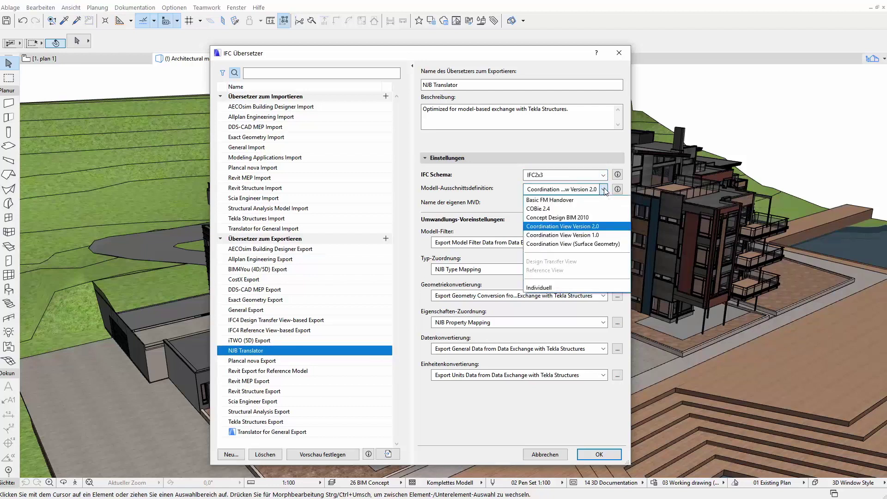
pyautogui.click(604, 190)
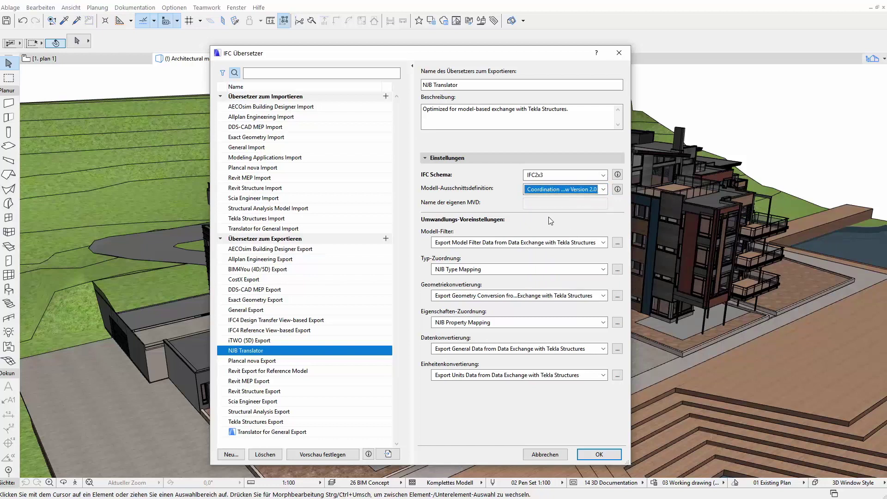
pyautogui.click(603, 242)
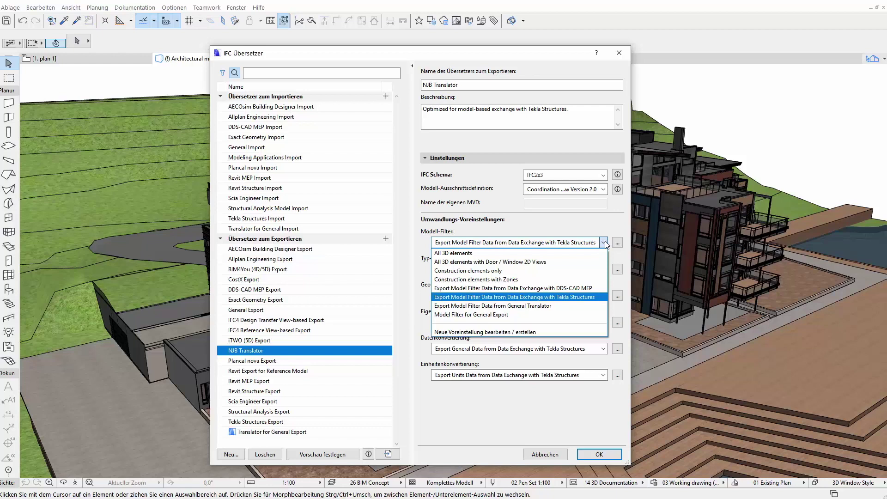
pyautogui.click(605, 243)
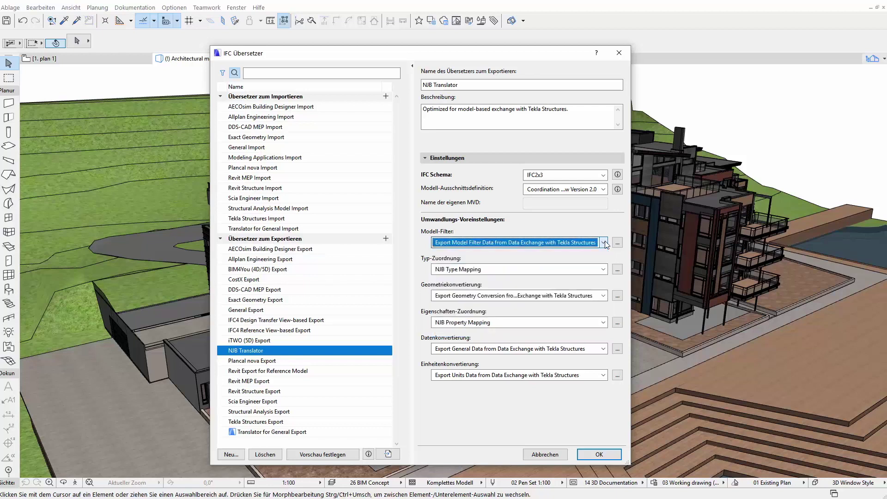
pyautogui.click(605, 269)
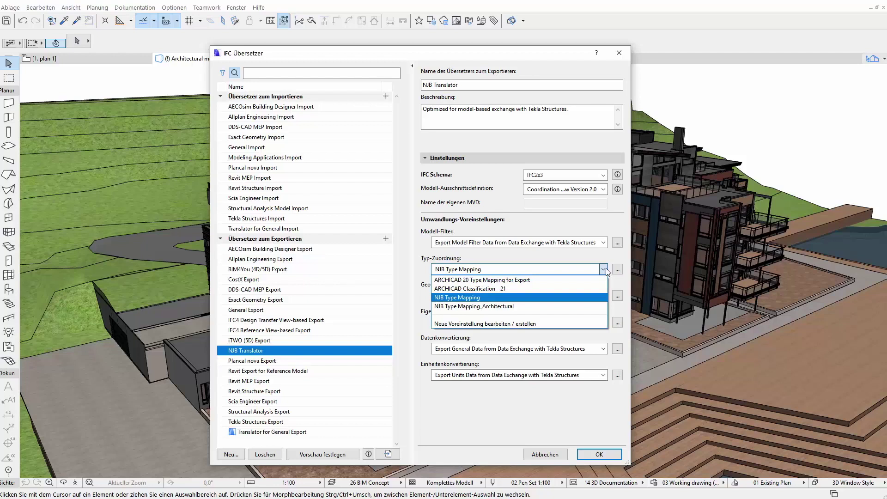
pyautogui.click(604, 296)
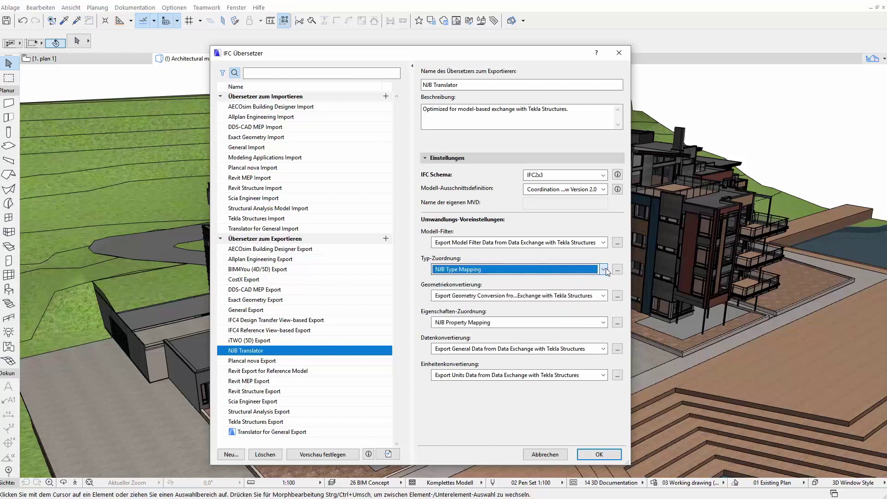
pyautogui.click(603, 295)
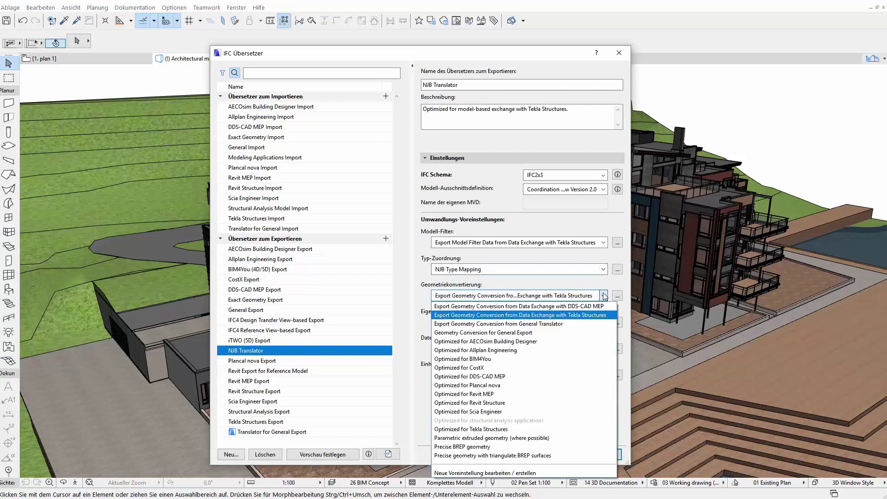
pyautogui.click(604, 296)
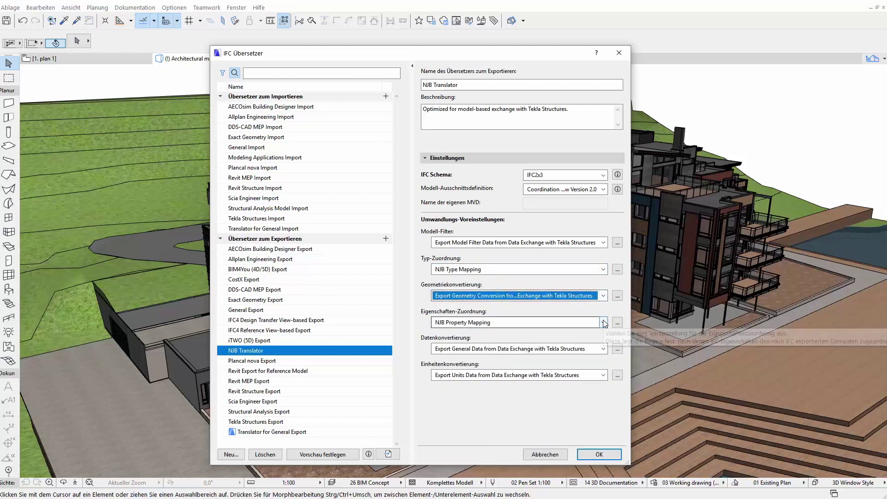
pyautogui.click(605, 323)
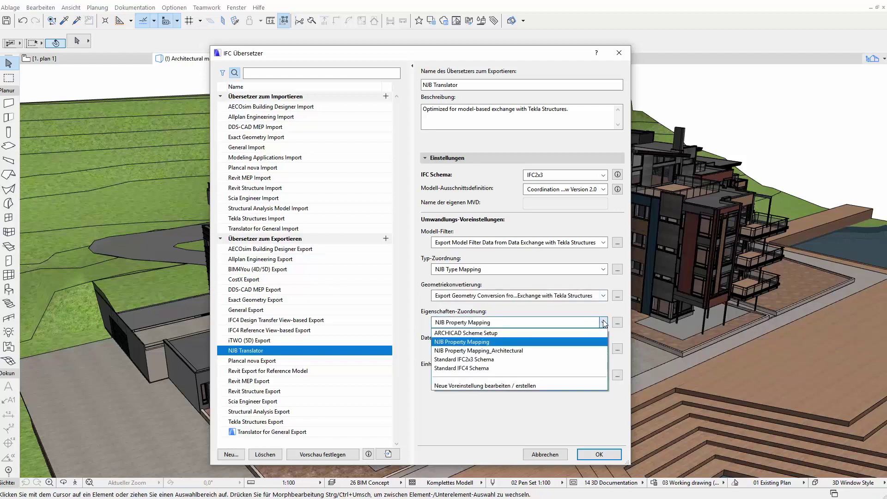
pyautogui.click(604, 323)
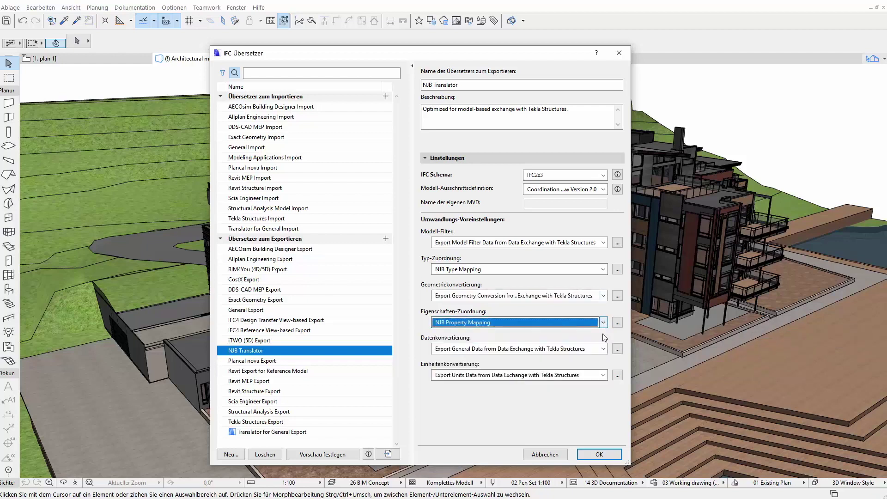
pyautogui.click(603, 350)
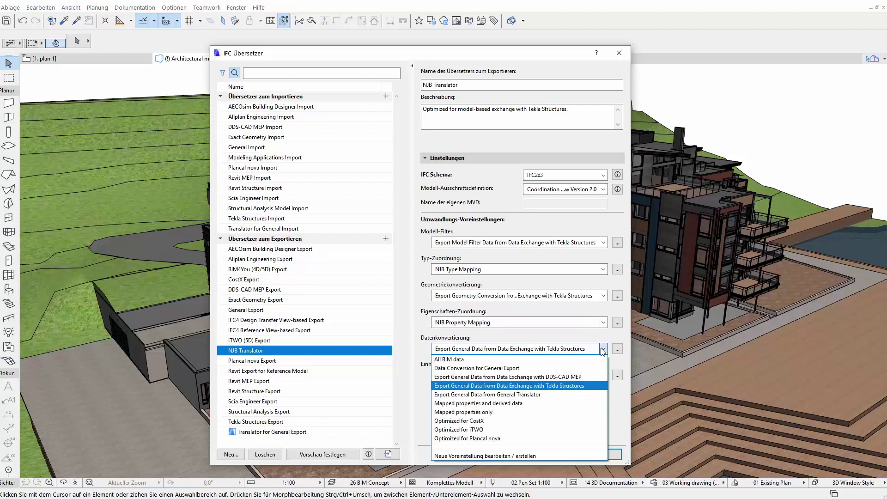
pyautogui.click(603, 350)
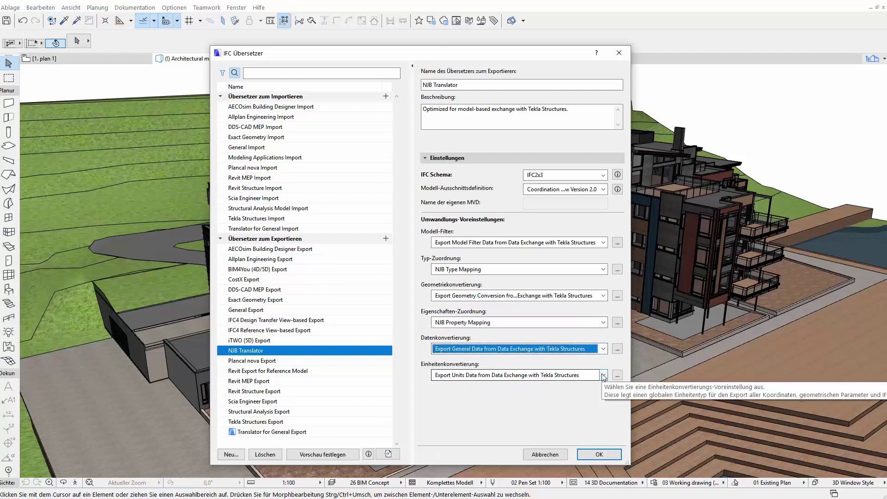
pyautogui.click(604, 375)
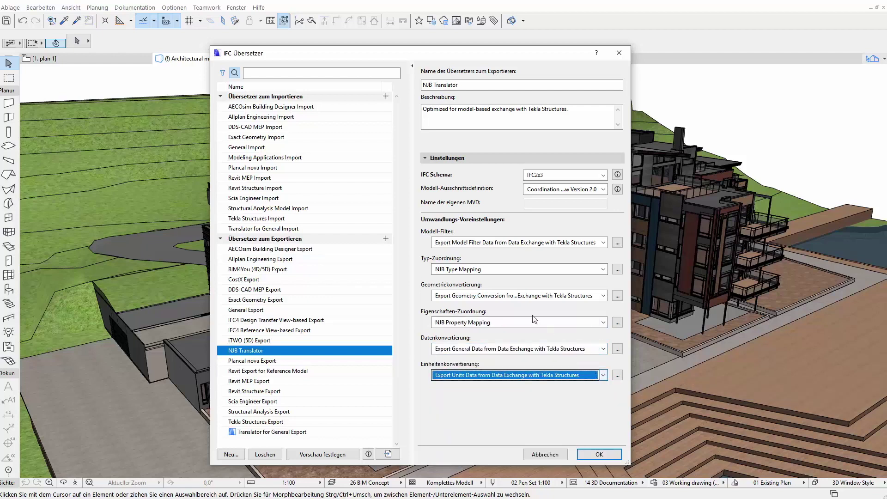
# - Select General Import, keep Morphs conversion and no model filter, then open the Morphs preset settings
pyautogui.click(295, 148)
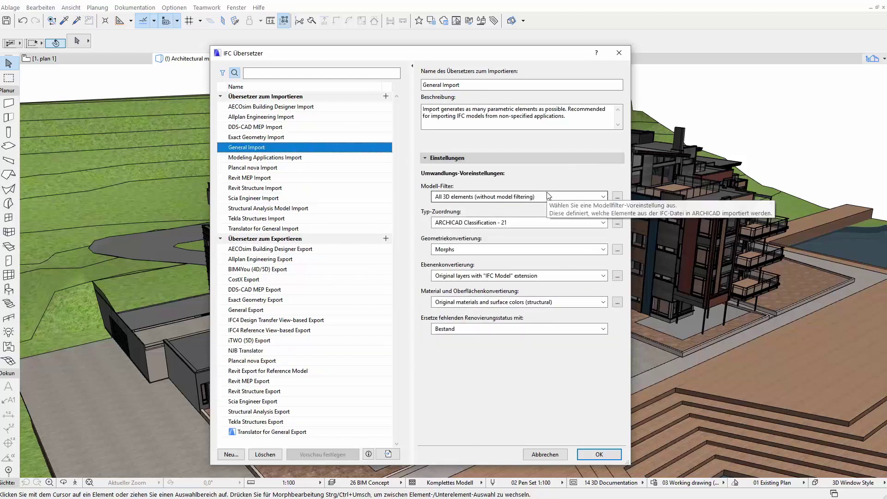
pyautogui.moveTo(520, 223)
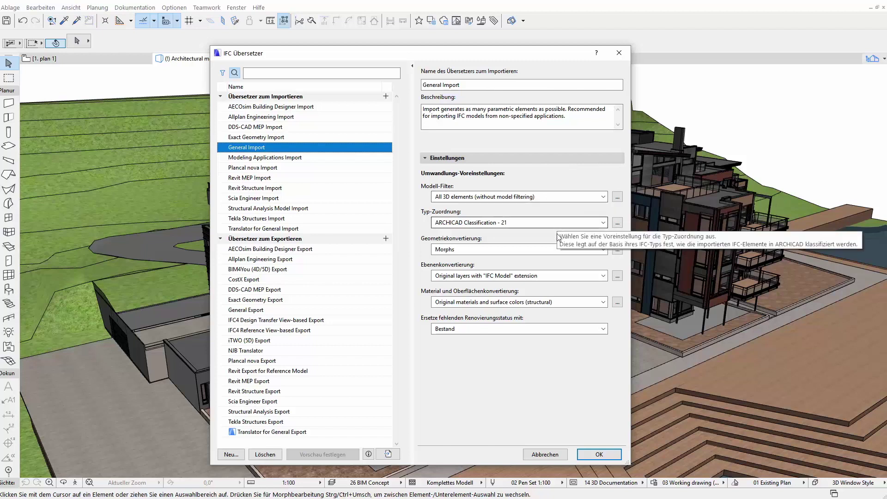
pyautogui.click(604, 252)
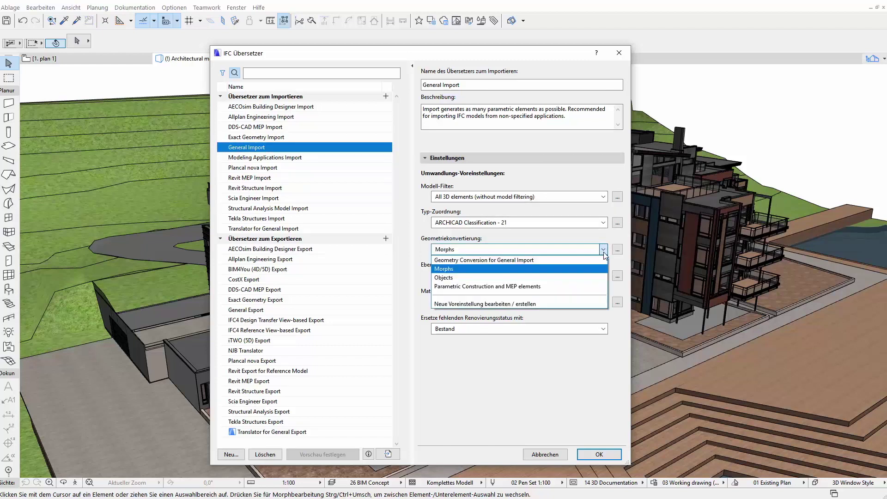
pyautogui.click(605, 254)
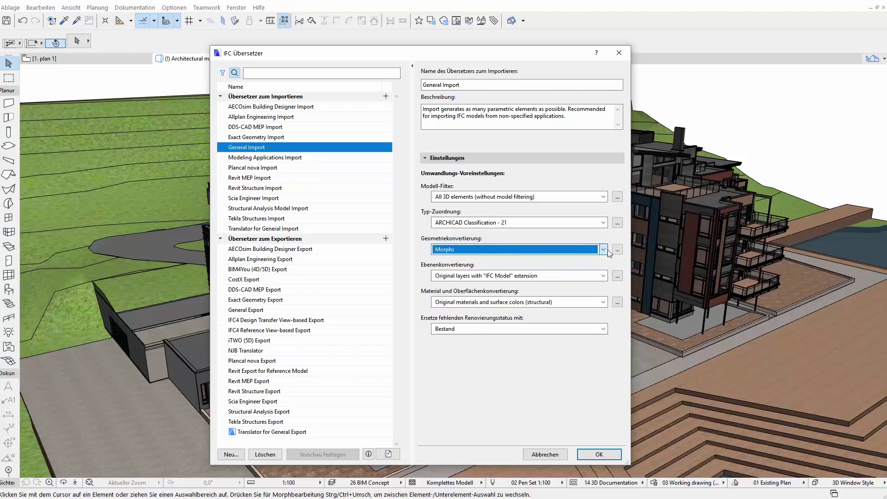
pyautogui.click(604, 222)
pyautogui.click(604, 198)
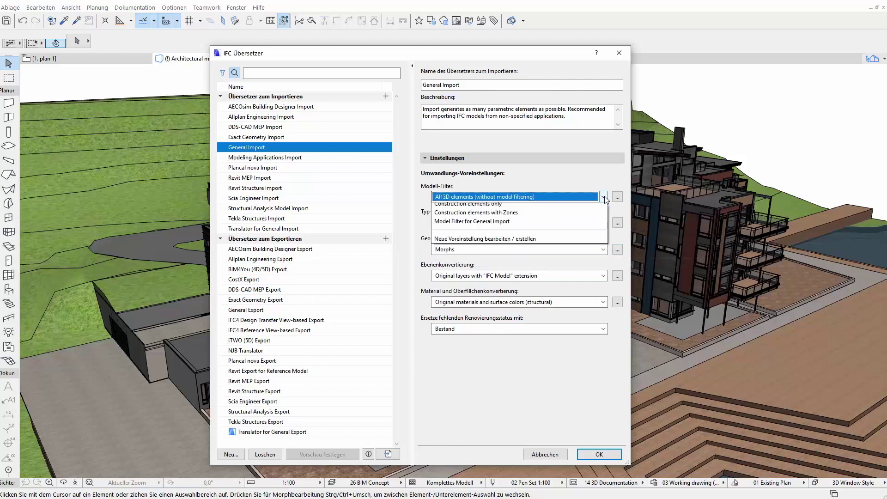
pyautogui.click(604, 197)
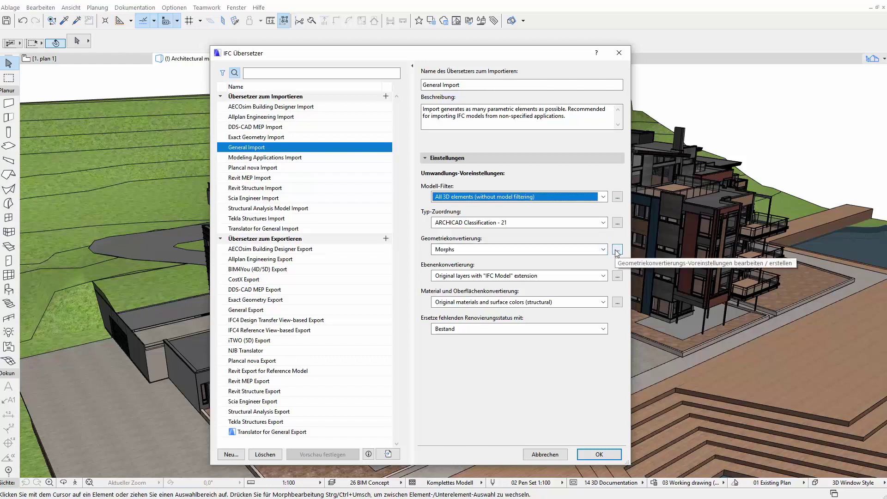
pyautogui.click(617, 251)
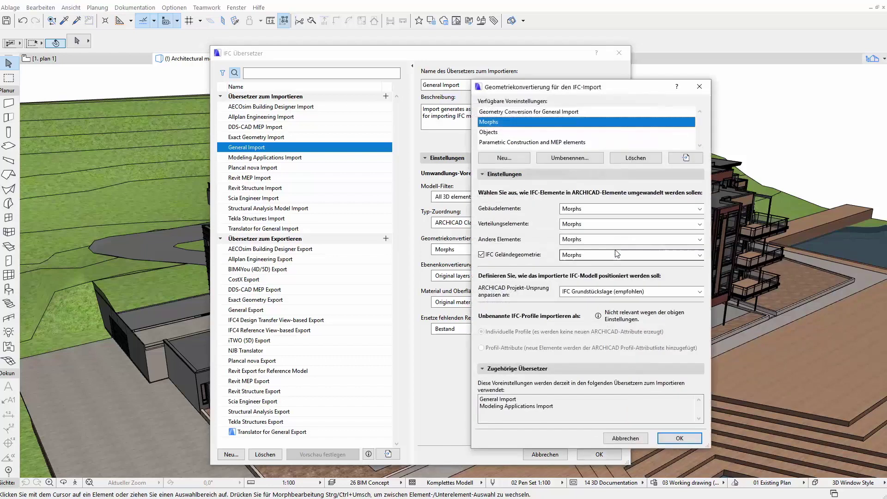
# - Duplicate 'Geometry Conversion for General Import' as '...General Import 2' and open the template import browser
pyautogui.click(566, 112)
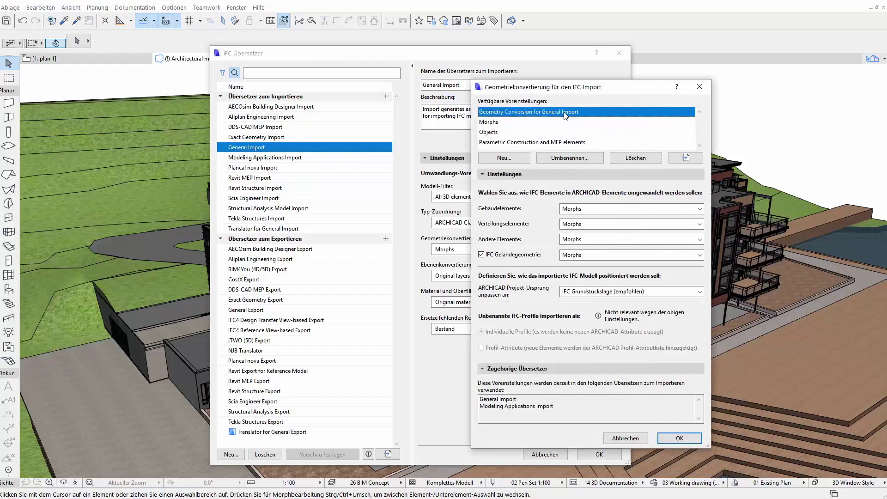
pyautogui.click(525, 159)
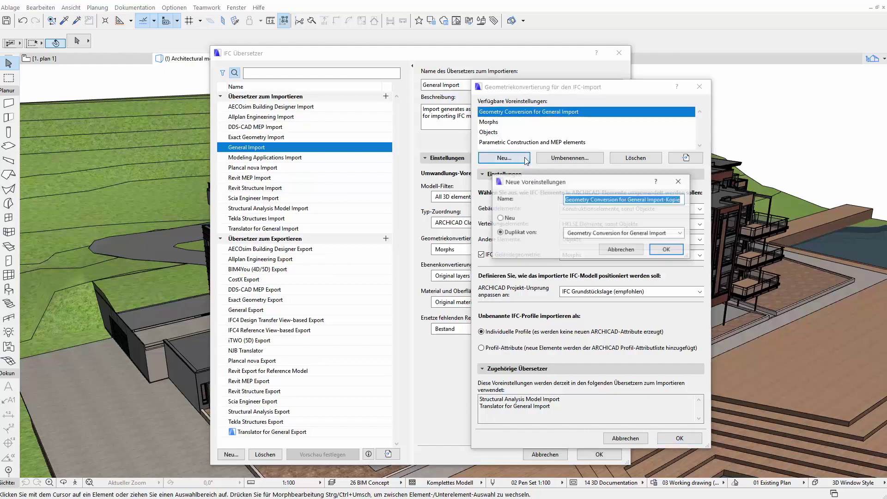
pyautogui.click(676, 204)
pyautogui.press('BackSpace')
pyautogui.press('BackSpace')
pyautogui.press('BackSpace')
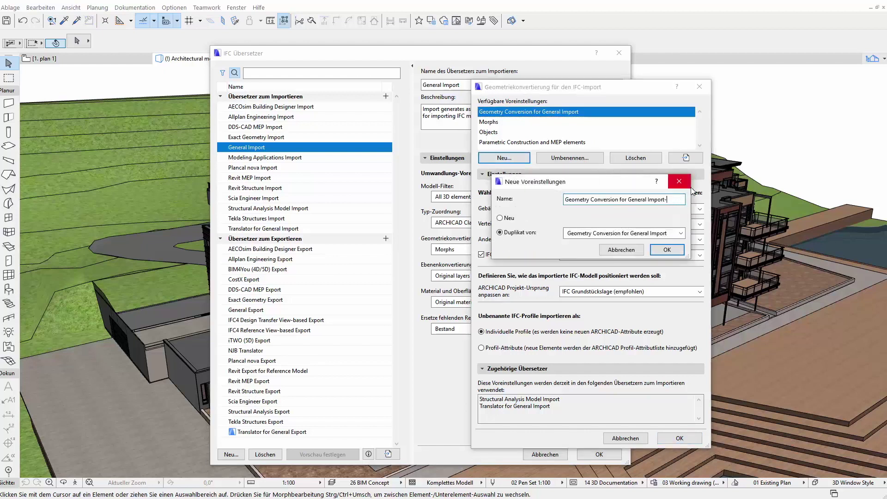
pyautogui.press('BackSpace')
pyautogui.write('2')
pyautogui.click(667, 250)
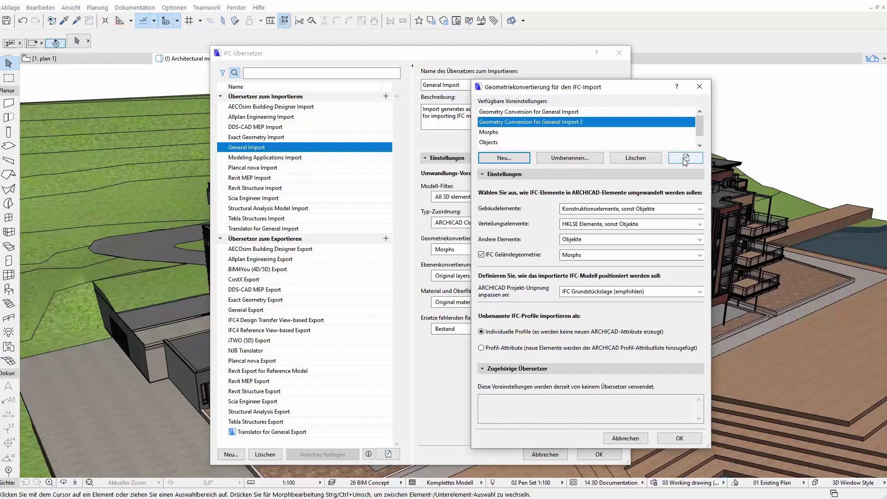
pyautogui.click(684, 158)
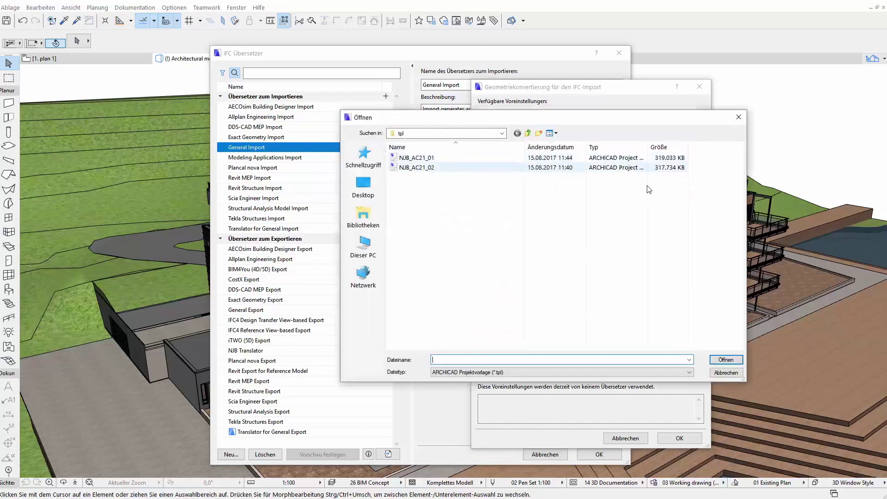
# - Keep project templates as the file type and cancel the Öffnen browser without importing
pyautogui.click(689, 374)
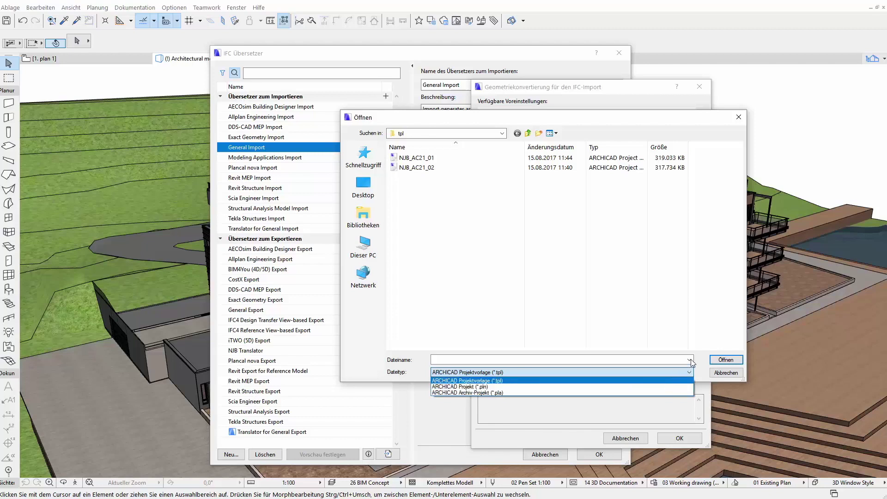
pyautogui.click(693, 373)
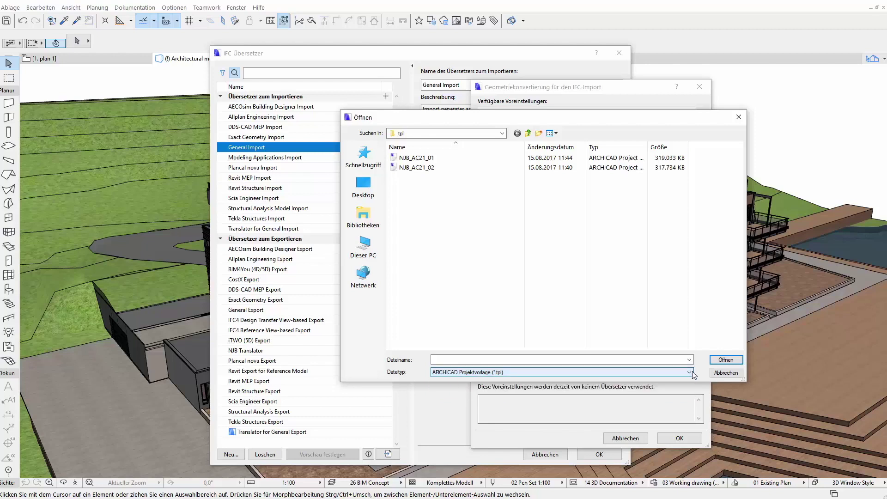
pyautogui.click(725, 373)
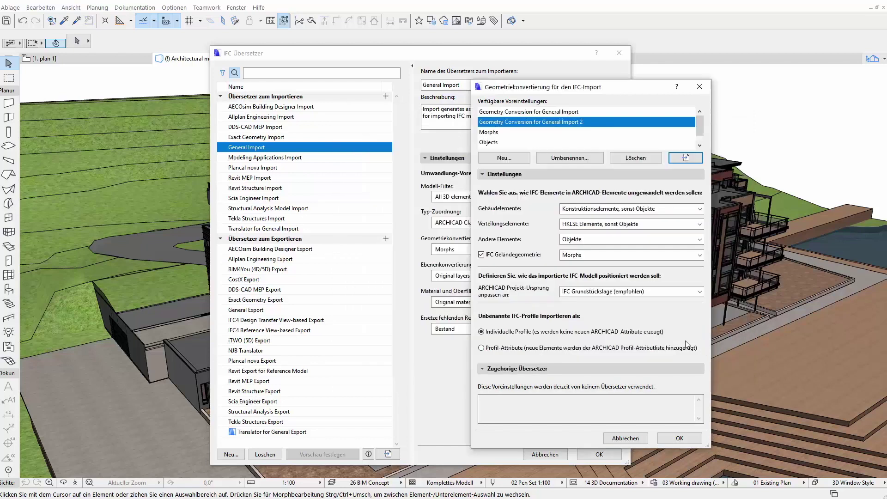
# - Assign 'Geometry Conversion for General Import 2' to General Import and confirm the IFC Übersetzer dialog
pyautogui.click(688, 437)
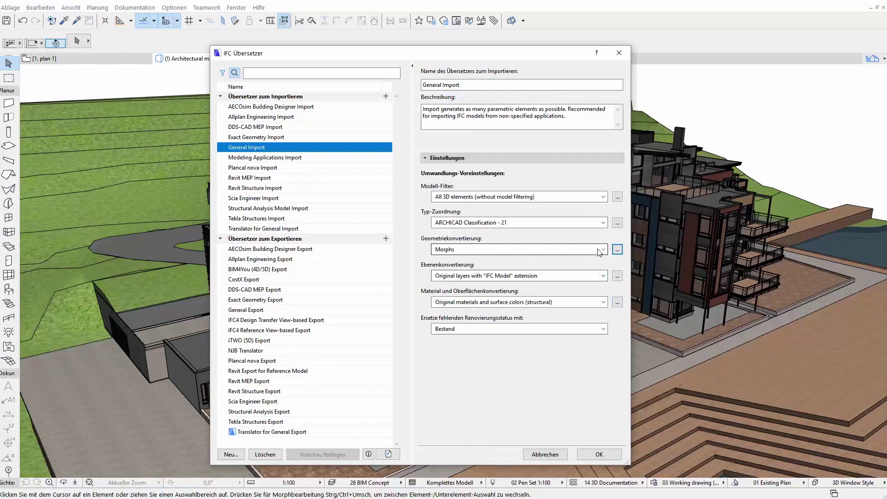
pyautogui.click(602, 250)
pyautogui.click(597, 269)
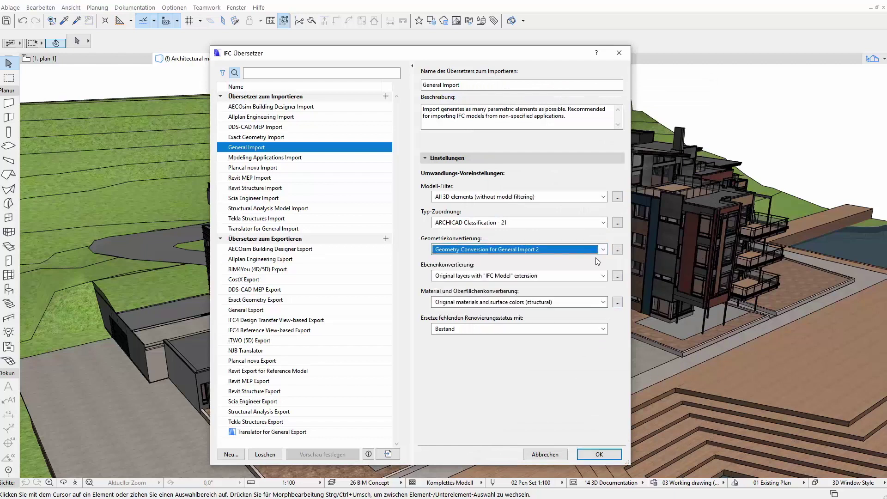
pyautogui.click(330, 260)
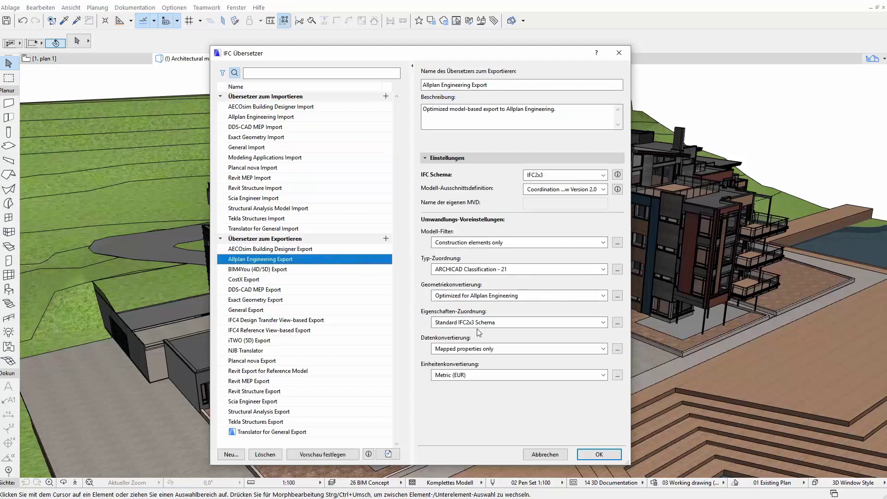
pyautogui.click(586, 455)
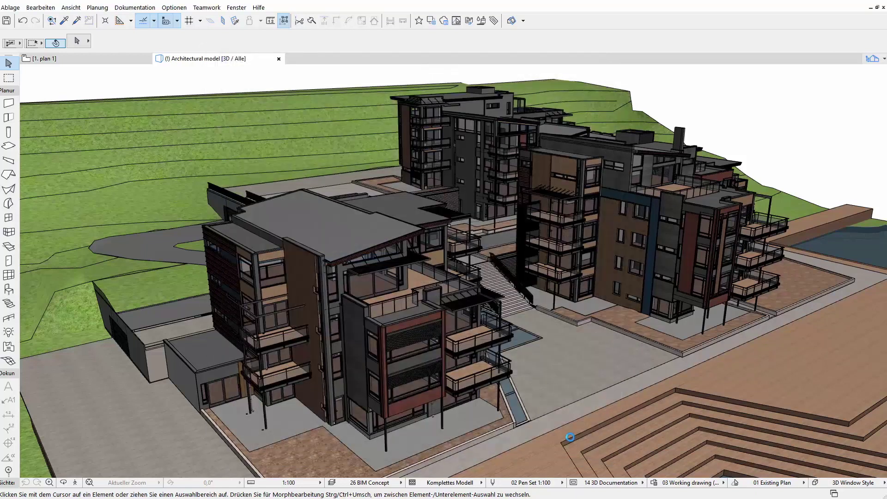
# - Select IFC_NJB_structure.ifc in the Open dialog and bring up its IFC options
pyautogui.click(10, 8)
pyautogui.moveTo(25, 32)
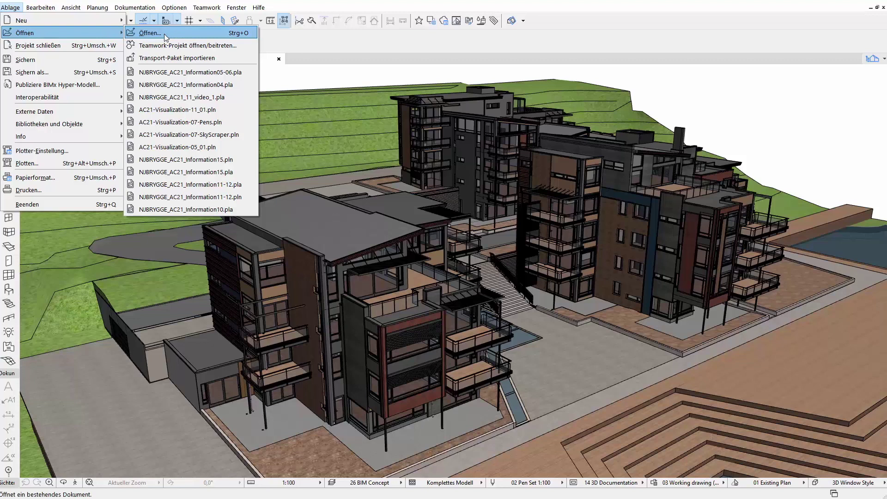
pyautogui.click(164, 34)
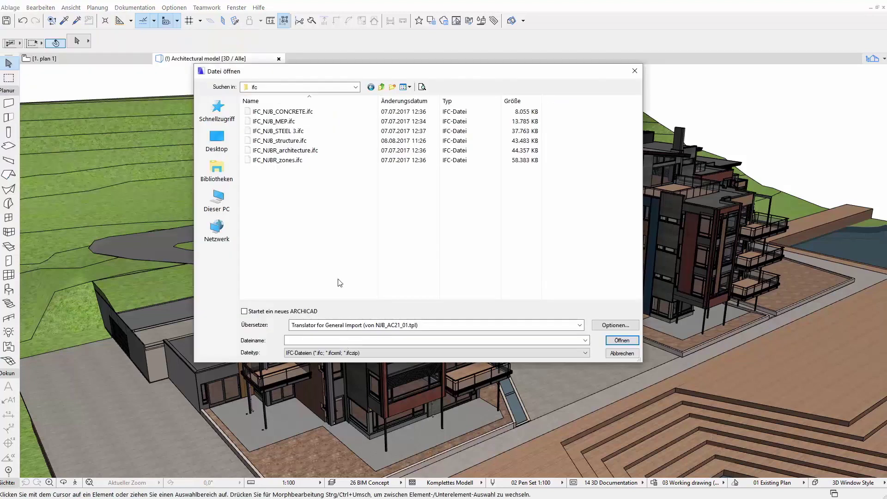
pyautogui.click(296, 140)
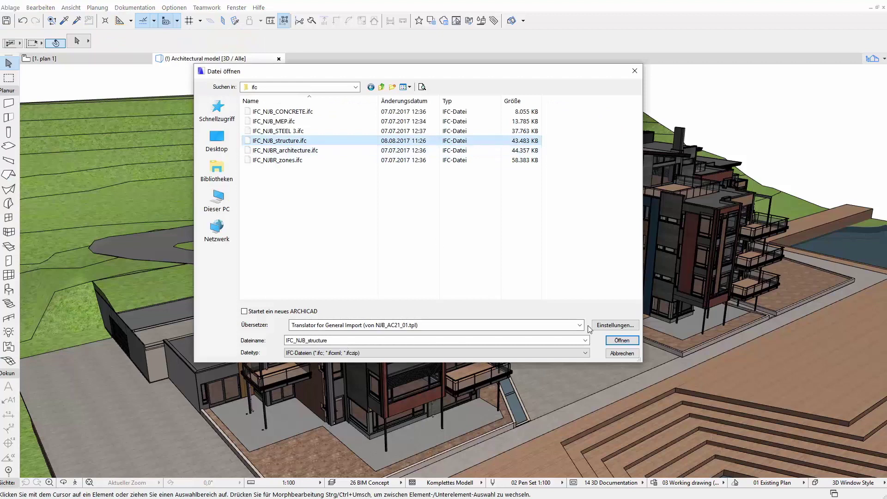
pyautogui.click(615, 325)
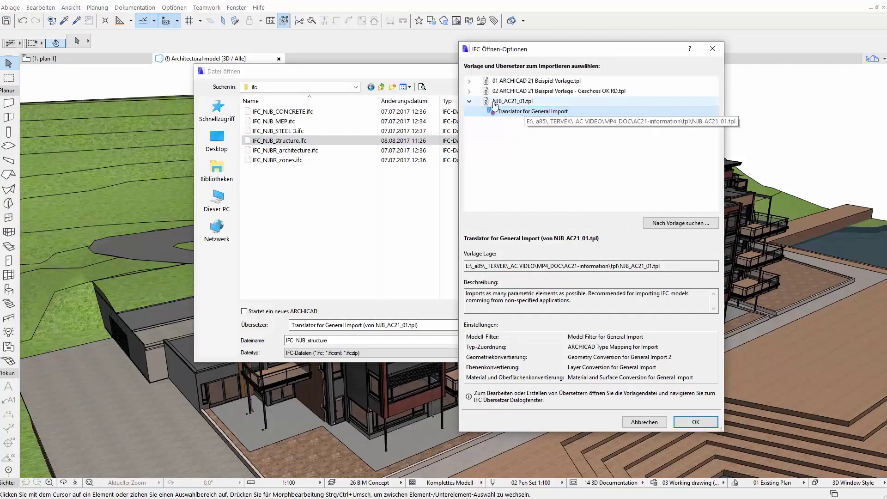
# - Choose the NJB_AC21_01.tpl Translator for General Import and confirm the IFC open options
pyautogui.click(470, 102)
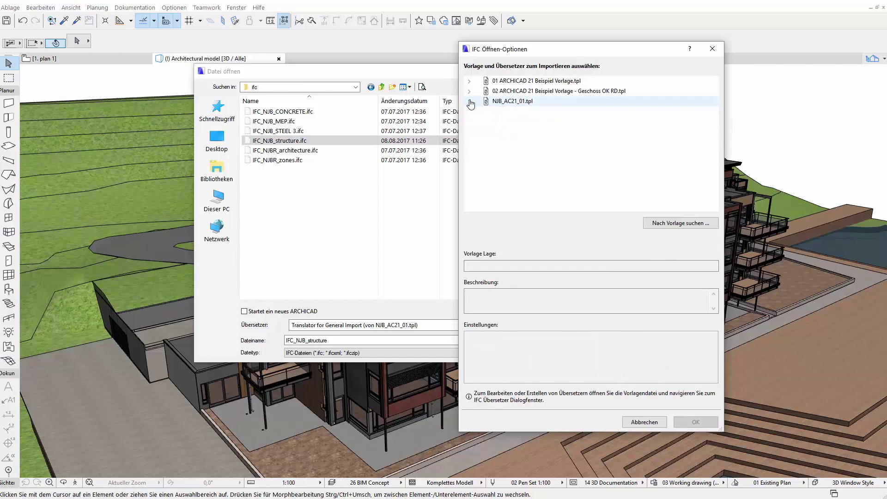
pyautogui.click(470, 102)
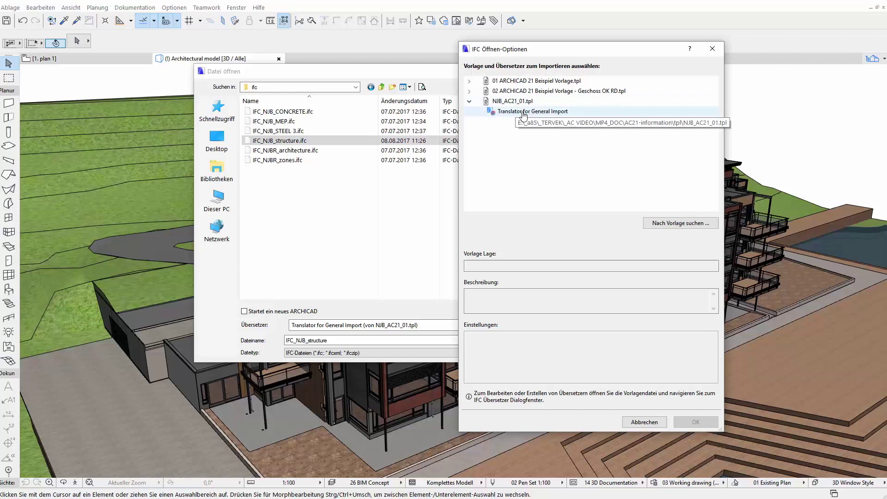
pyautogui.click(523, 115)
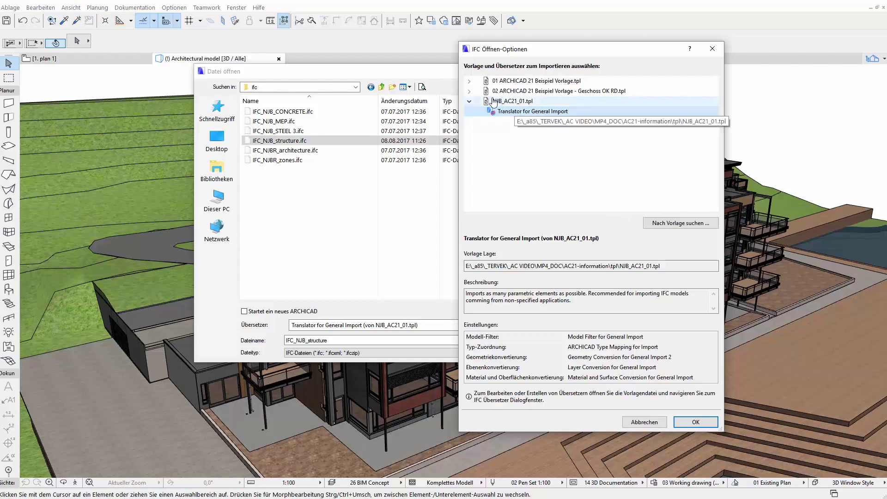
pyautogui.click(513, 101)
pyautogui.click(510, 81)
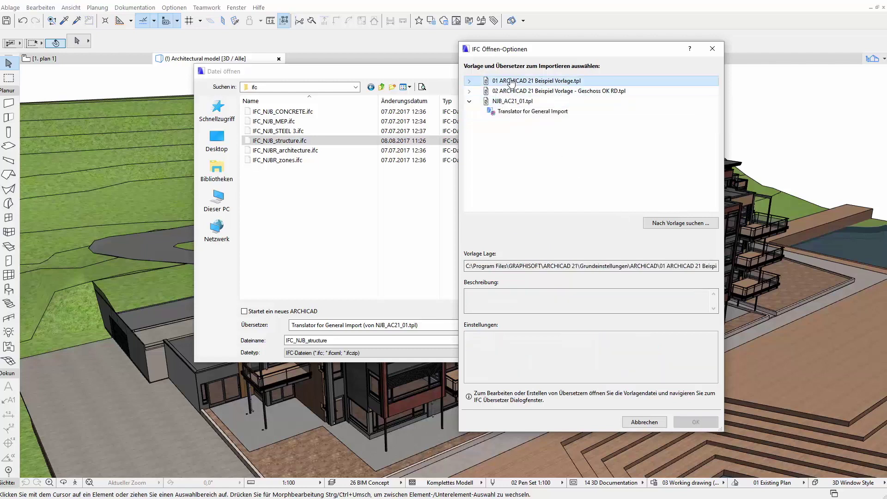
pyautogui.click(470, 81)
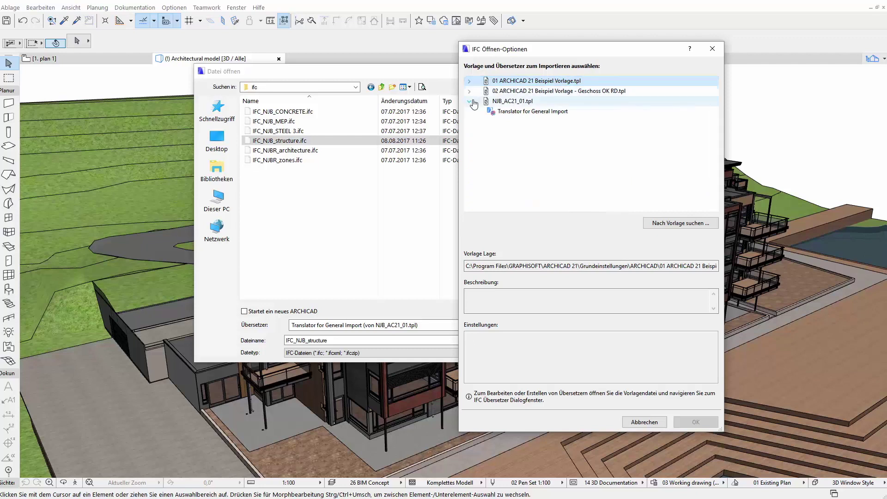
pyautogui.click(473, 102)
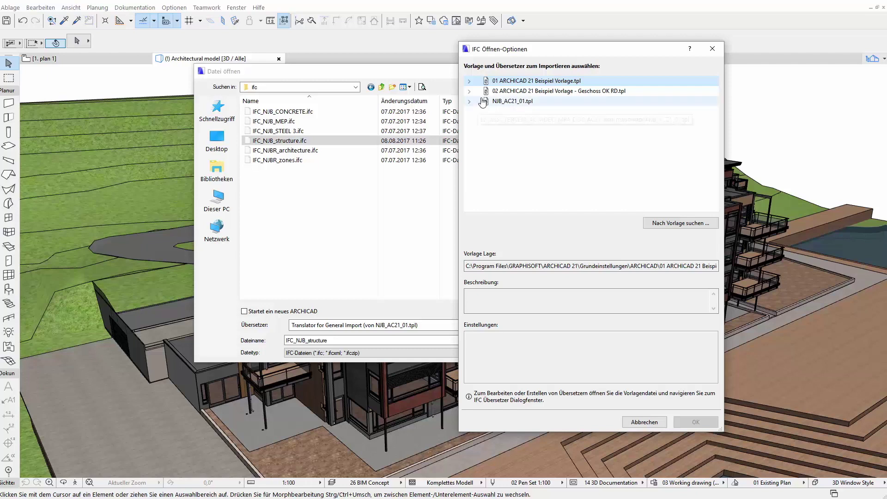
pyautogui.click(470, 102)
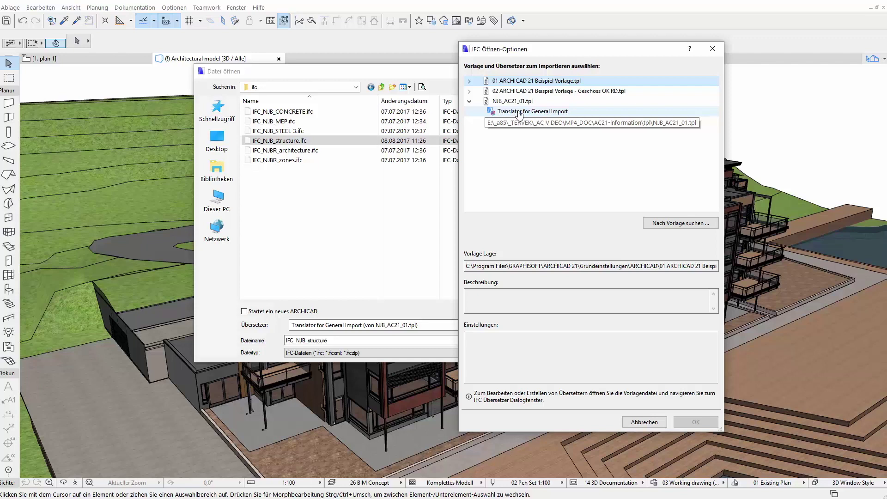
pyautogui.click(520, 113)
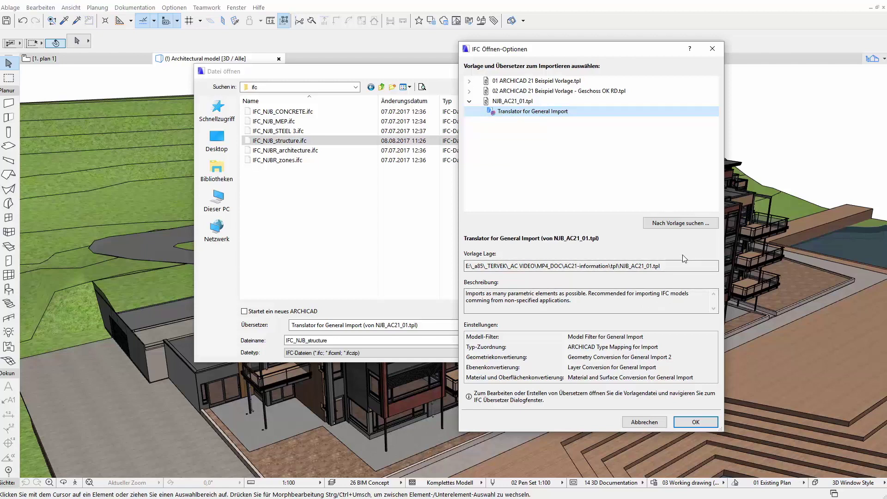
pyautogui.click(693, 423)
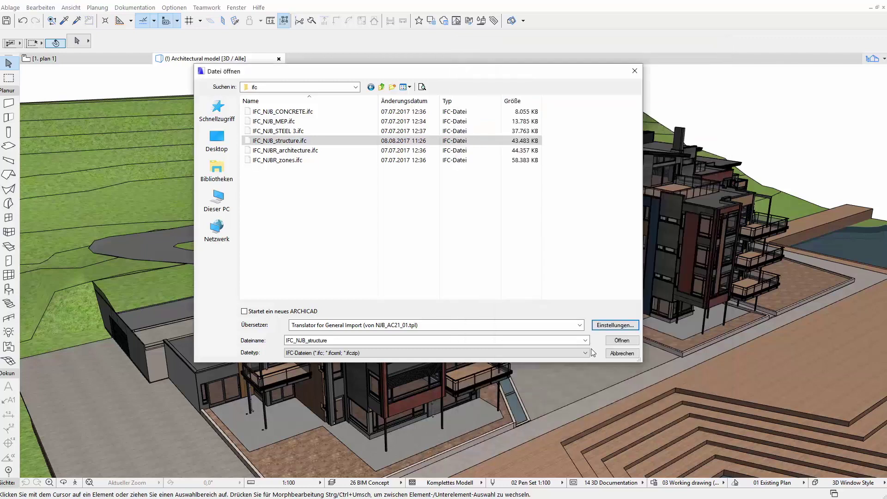
# - Import IFC_NJB_structure.ifc, zoom and orbit the 3D frame, then bring up layer settings with Ctrl+L
pyautogui.click(618, 342)
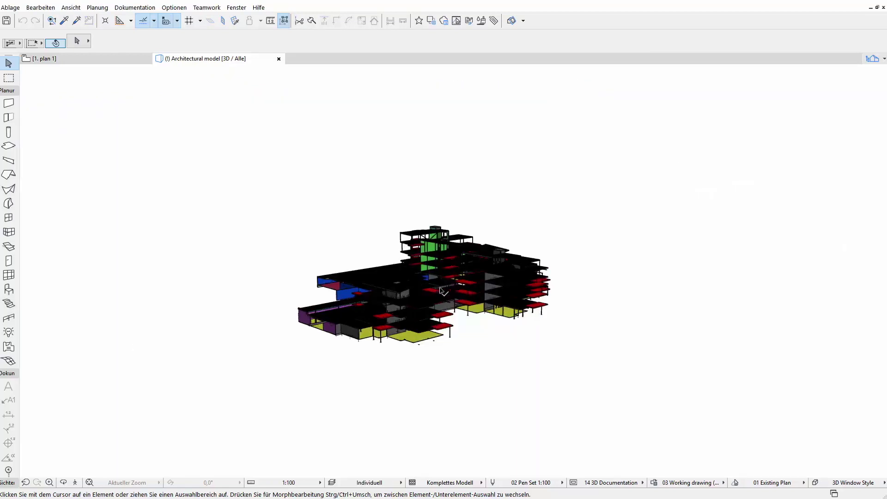
pyautogui.scroll(2, 415, 291)
pyautogui.scroll(2, 425, 290)
pyautogui.scroll(1, 439, 290)
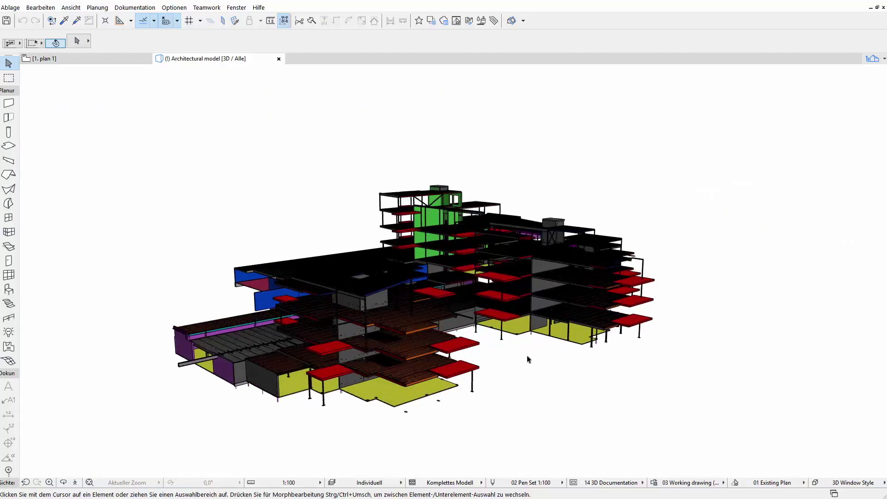
pyautogui.press('o')
pyautogui.moveTo(505, 318)
pyautogui.mouseDown()
pyautogui.moveTo(375, 320)
pyautogui.moveTo(452, 324)
pyautogui.mouseUp()
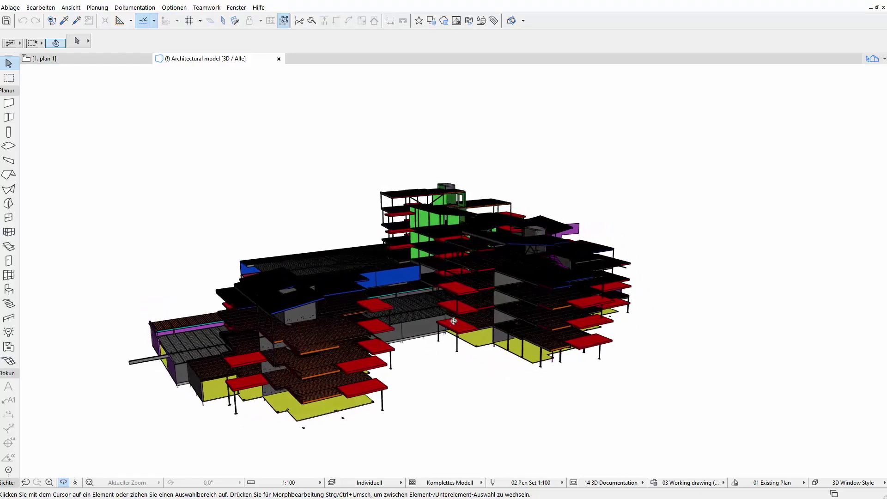
pyautogui.press('Escape')
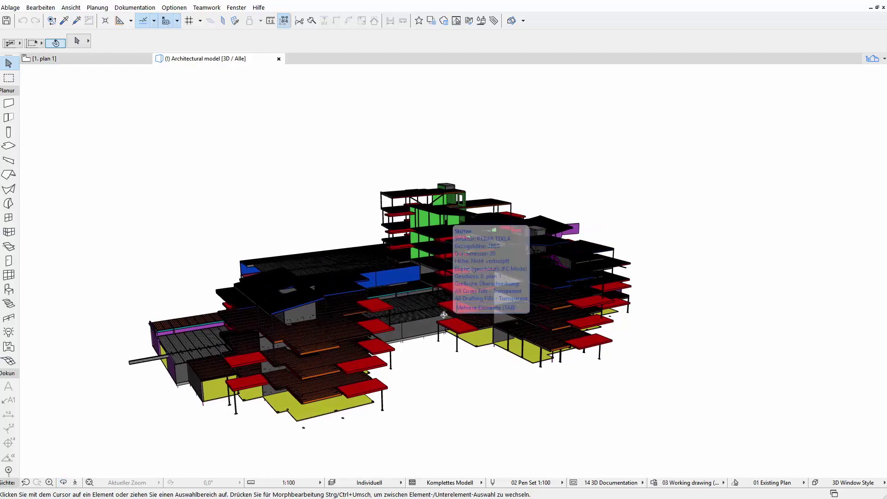
pyautogui.hotkey('ctrl', 'l')
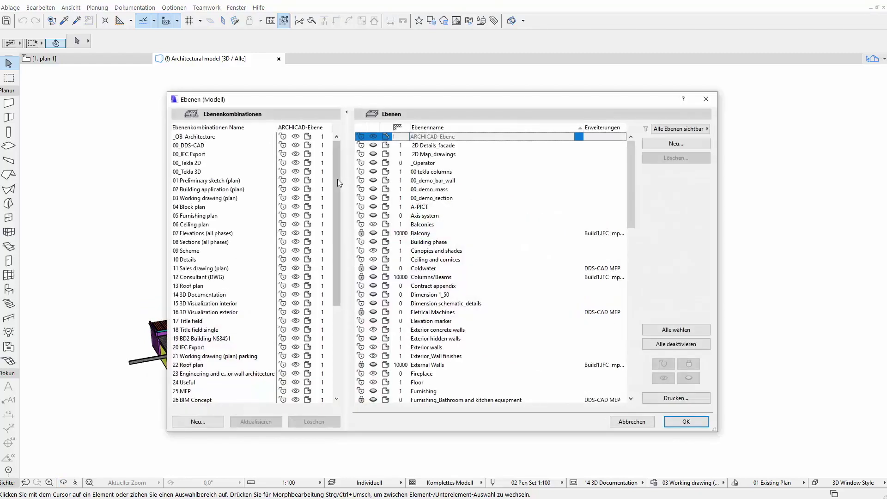
# - Scroll the layer combinations list and close the Ebenen (Modell) dialog with OK
pyautogui.moveTo(337, 178)
pyautogui.mouseDown()
pyautogui.moveTo(335, 236)
pyautogui.moveTo(335, 170)
pyautogui.mouseUp()
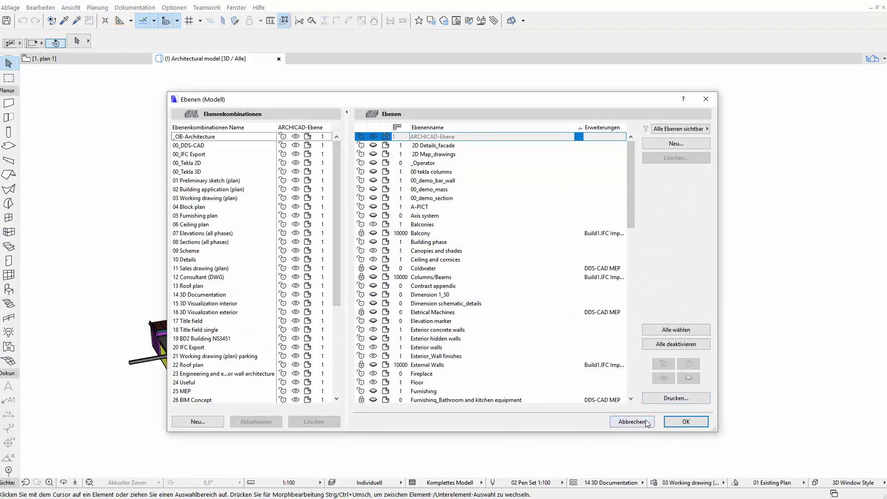
pyautogui.click(669, 426)
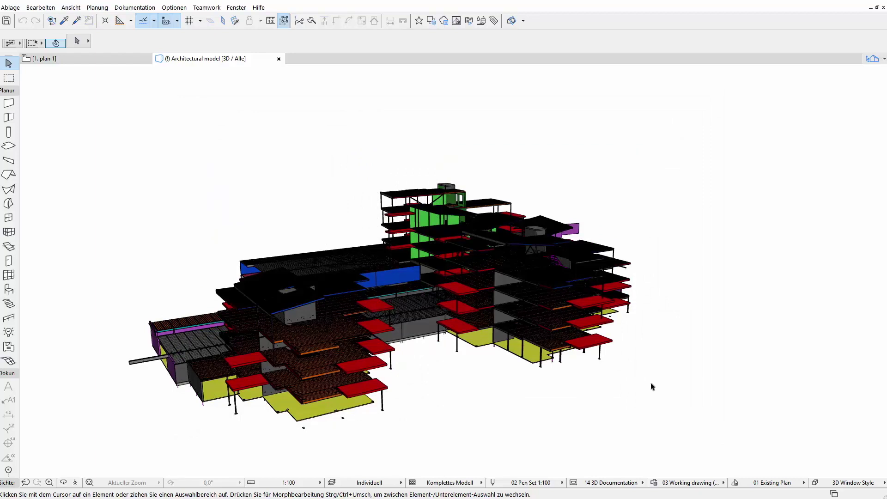
pyautogui.press('o')
pyautogui.moveTo(567, 336)
pyautogui.mouseDown()
pyautogui.moveTo(413, 316)
pyautogui.moveTo(501, 344)
pyautogui.moveTo(624, 326)
pyautogui.moveTo(537, 325)
pyautogui.mouseUp()
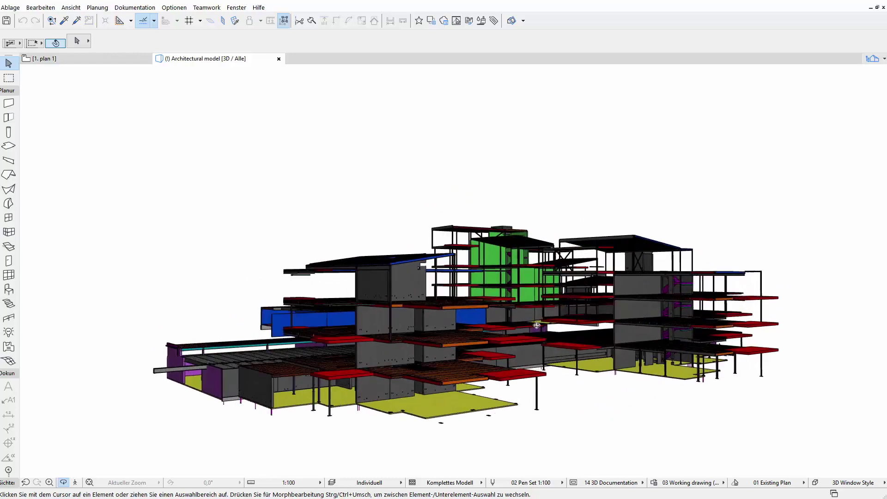
pyautogui.scroll(3, 509, 338)
pyautogui.moveTo(537, 326)
pyautogui.mouseDown()
pyautogui.moveTo(509, 338)
pyautogui.moveTo(488, 267)
pyautogui.moveTo(451, 276)
pyautogui.mouseUp()
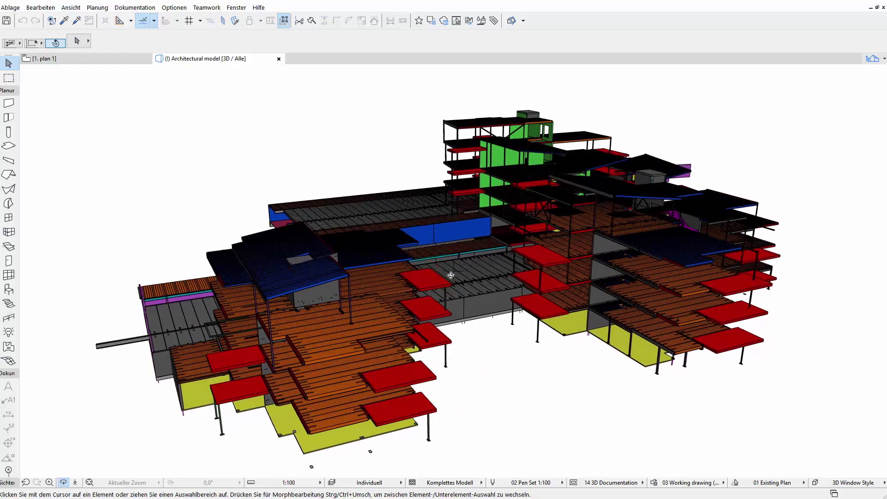
pyautogui.press('Escape')
pyautogui.click(361, 353)
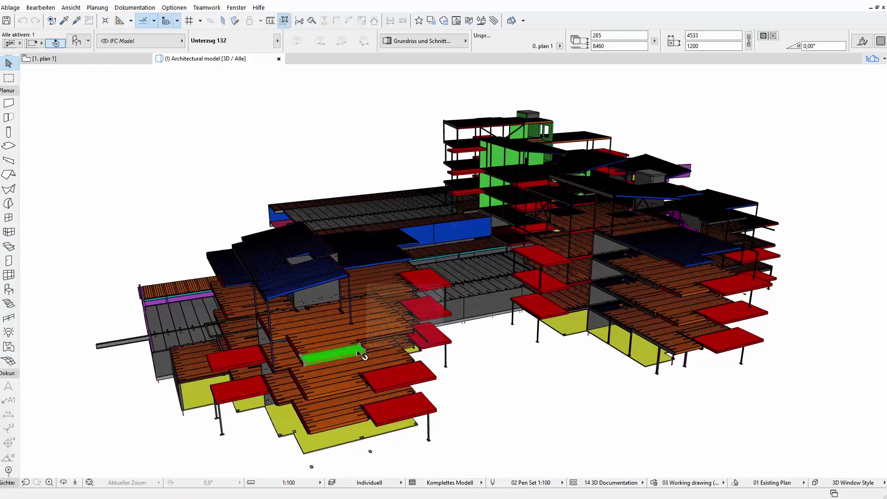
pyautogui.press('Escape')
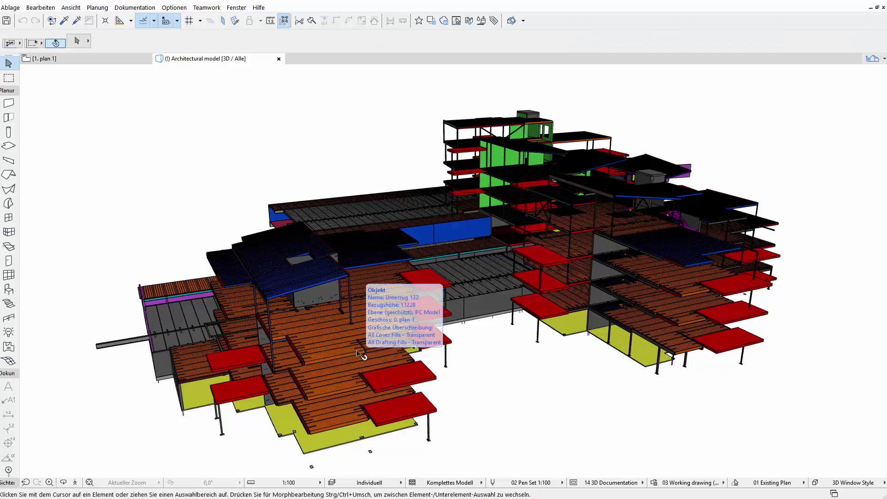